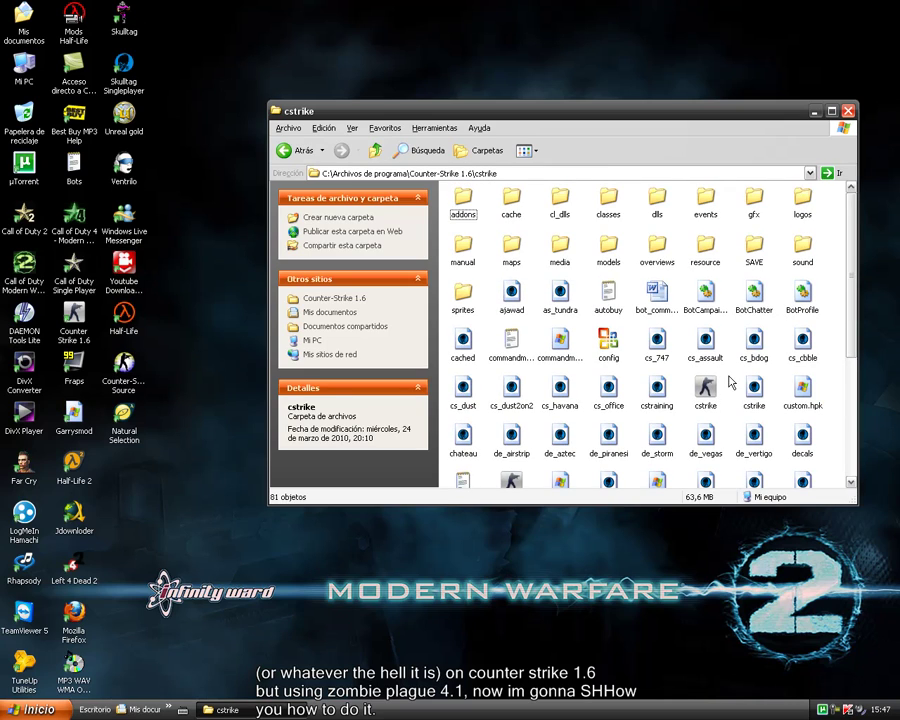
Minimize the cstrike folder window and launch Mozilla Firefox from the desktop
scroll(728, 396, down, 5)
scroll(728, 396, up, 5)
click(253, 705)
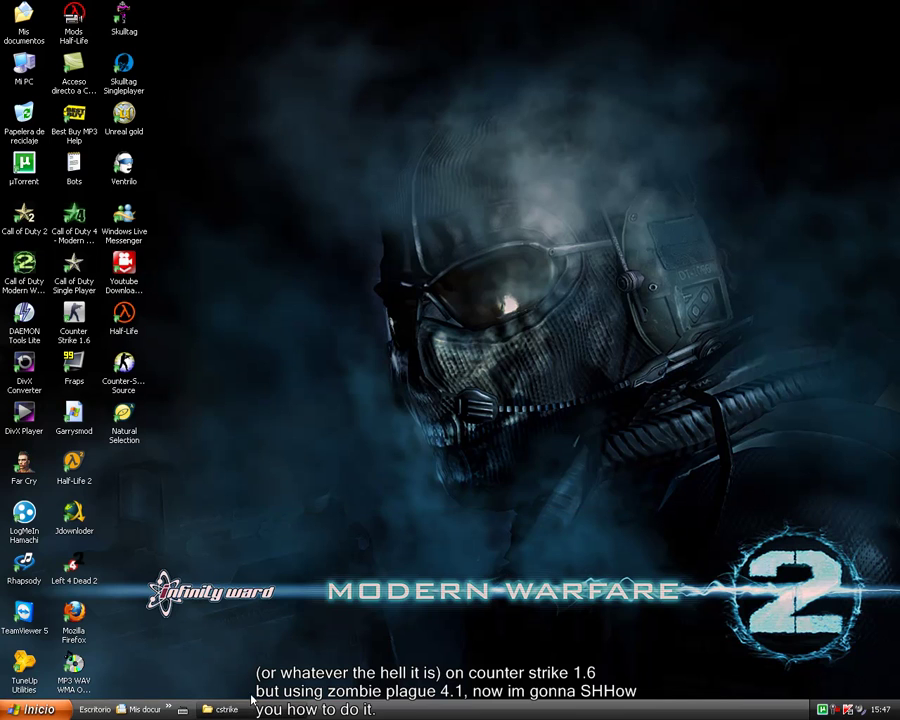
click(80, 610)
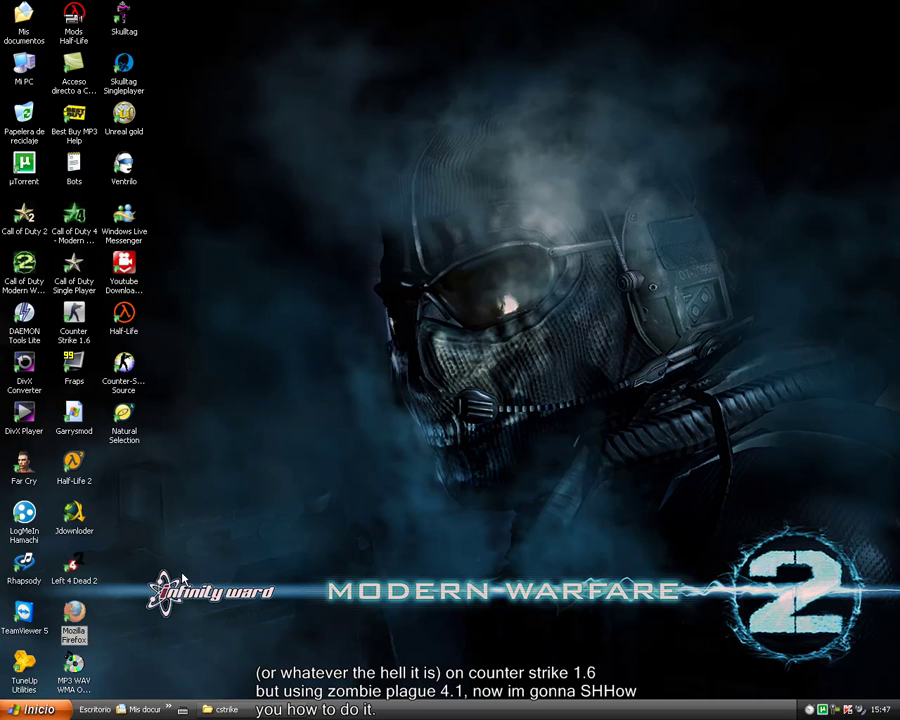
Switch to the cstrike folder window and examine the contents of the Counter-Strike 1.6 folder and its cstrike subfolder
key(alt+Tab)
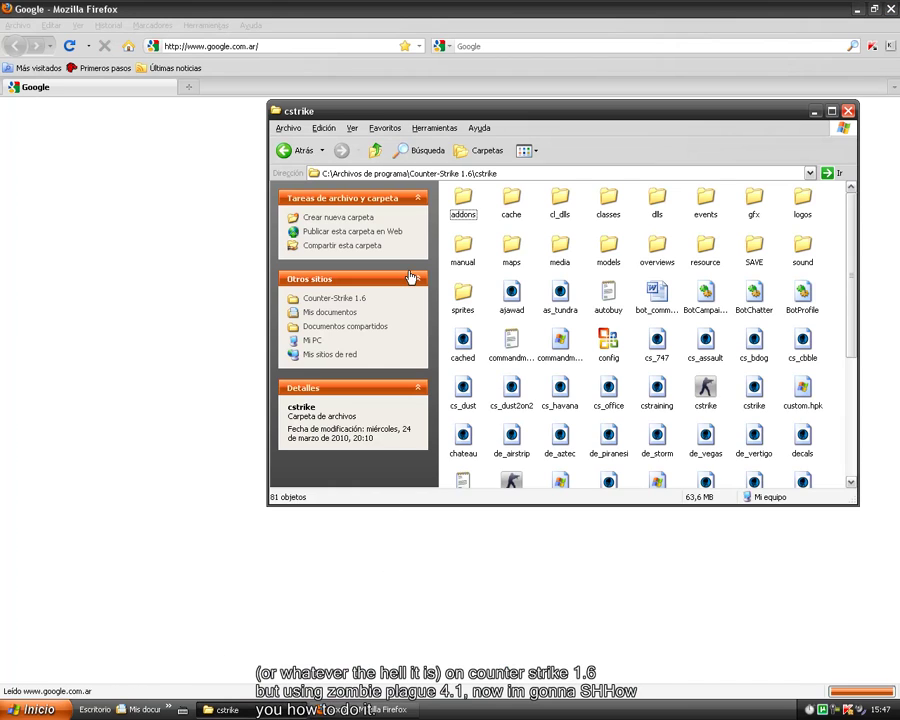
scroll(775, 400, down, 5)
scroll(600, 330, up, 5)
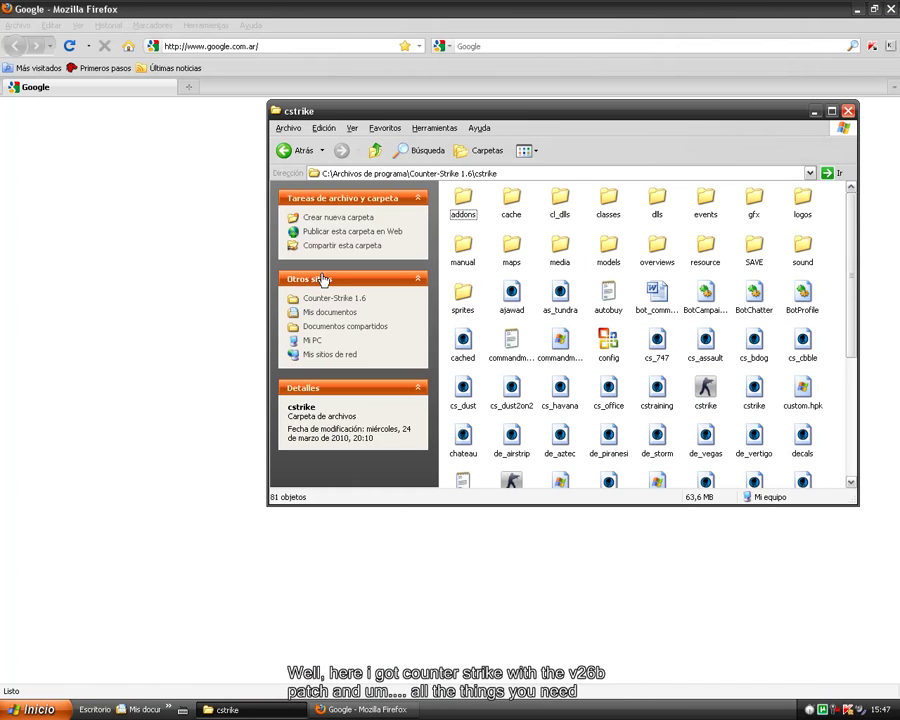
click(297, 150)
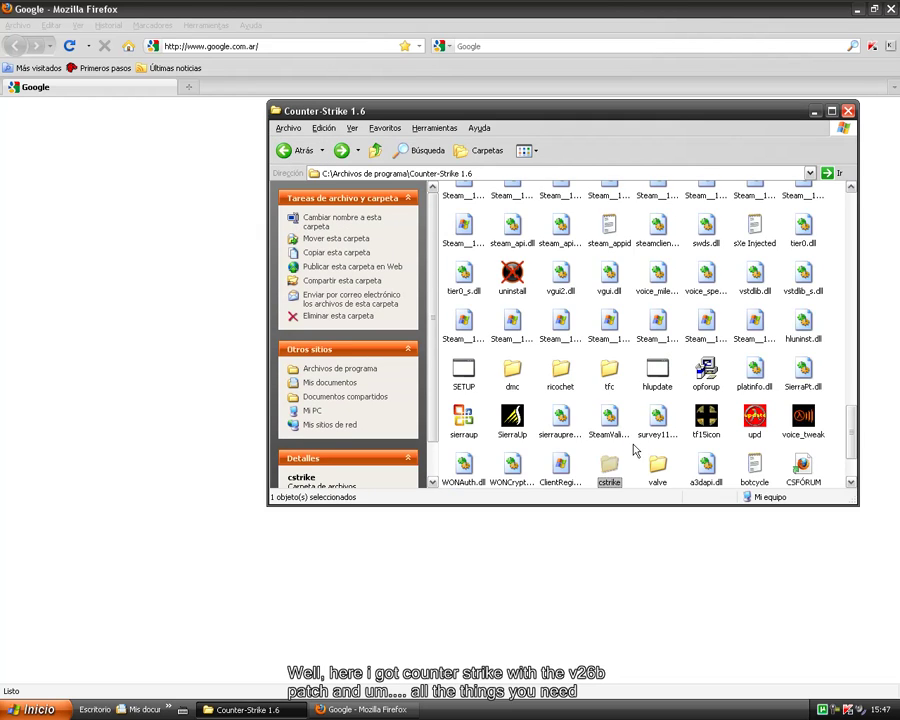
scroll(636, 444, down, 2)
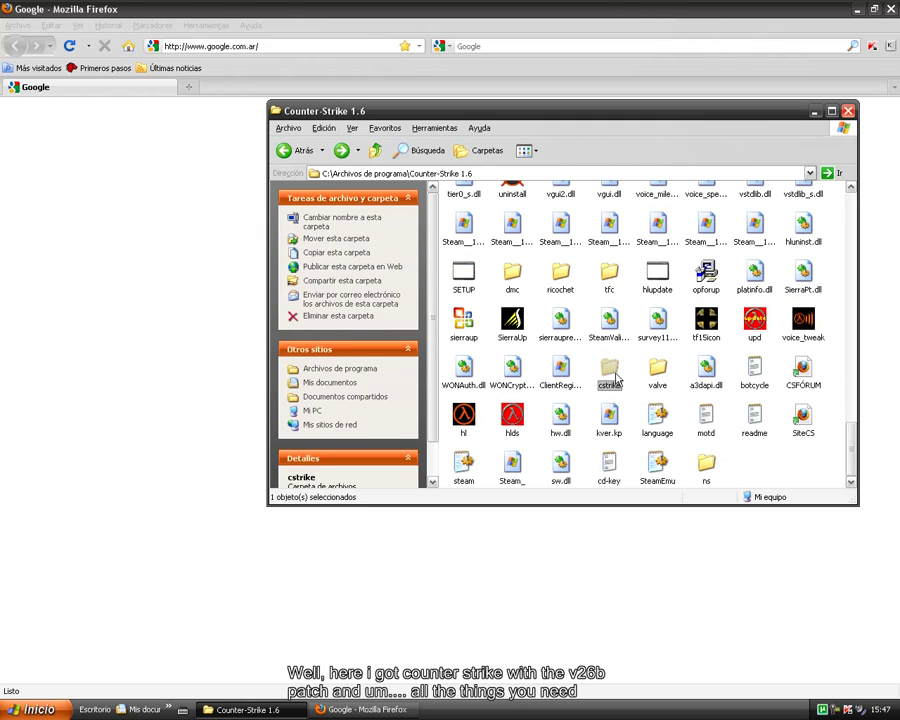
double_click(612, 375)
scroll(616, 376, down, 4)
scroll(705, 413, up, 4)
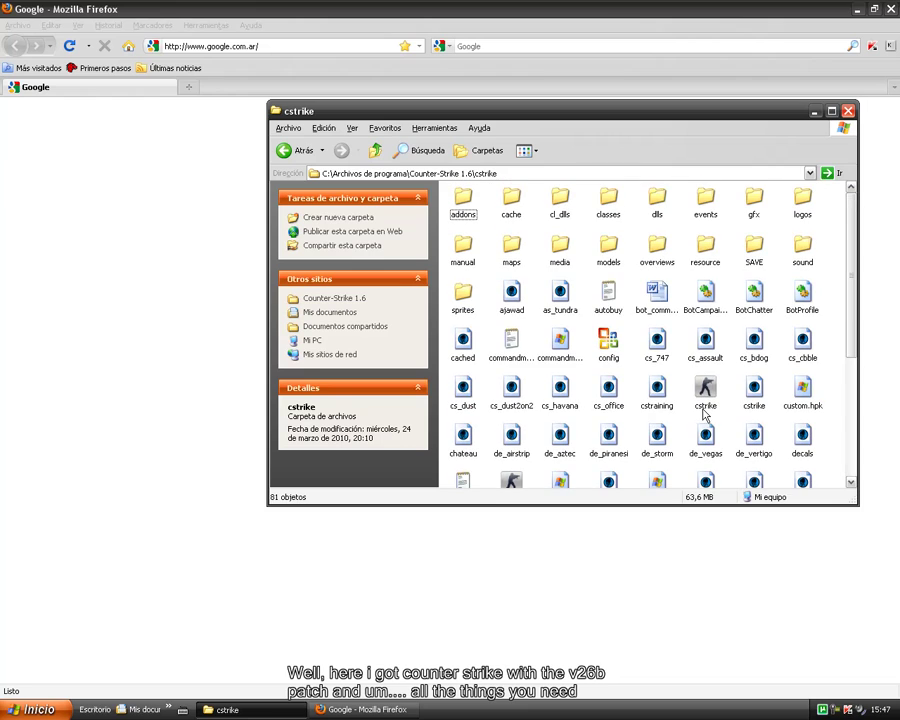
click(291, 154)
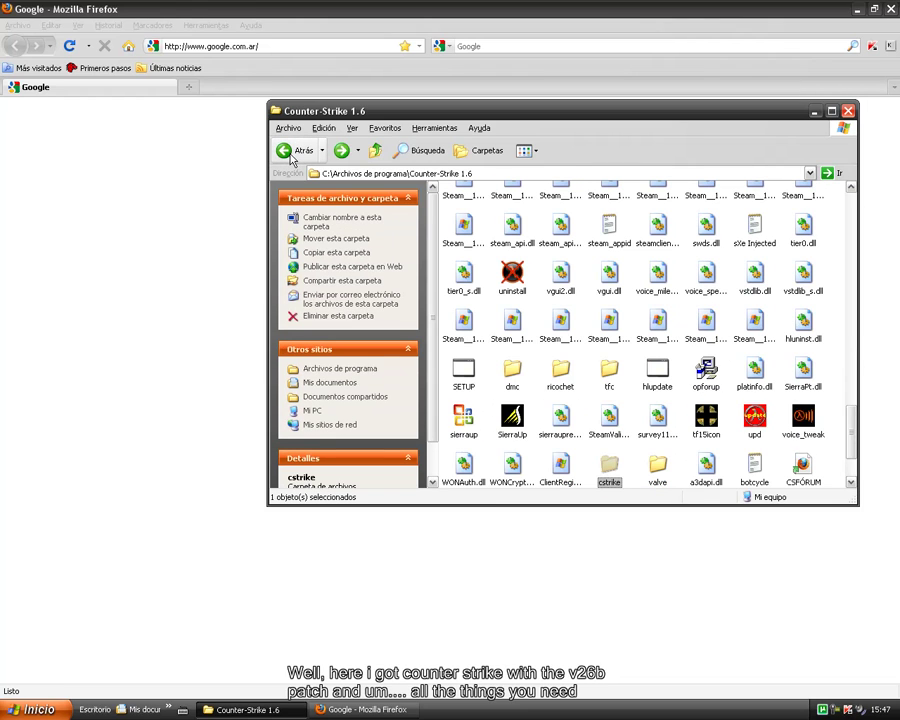
Switch to Firefox and load the "Parche v26b full" MediaFire link from the gratisjuegos.org Counter-Strike page in a new tab
click(360, 709)
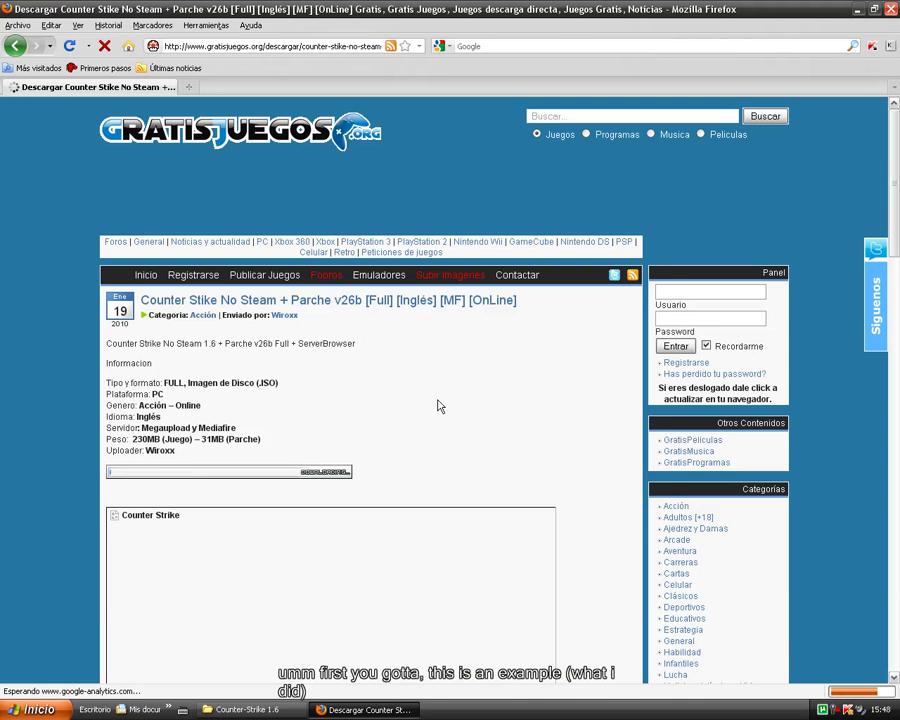
scroll(438, 406, down, 10)
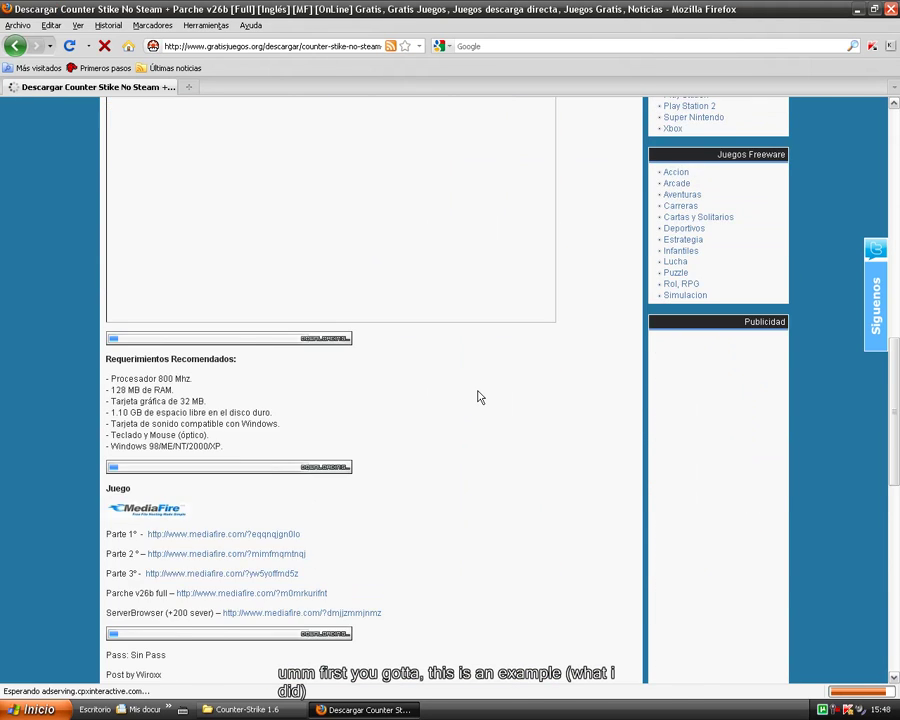
scroll(478, 397, down, 4)
drag(335, 397, 177, 397)
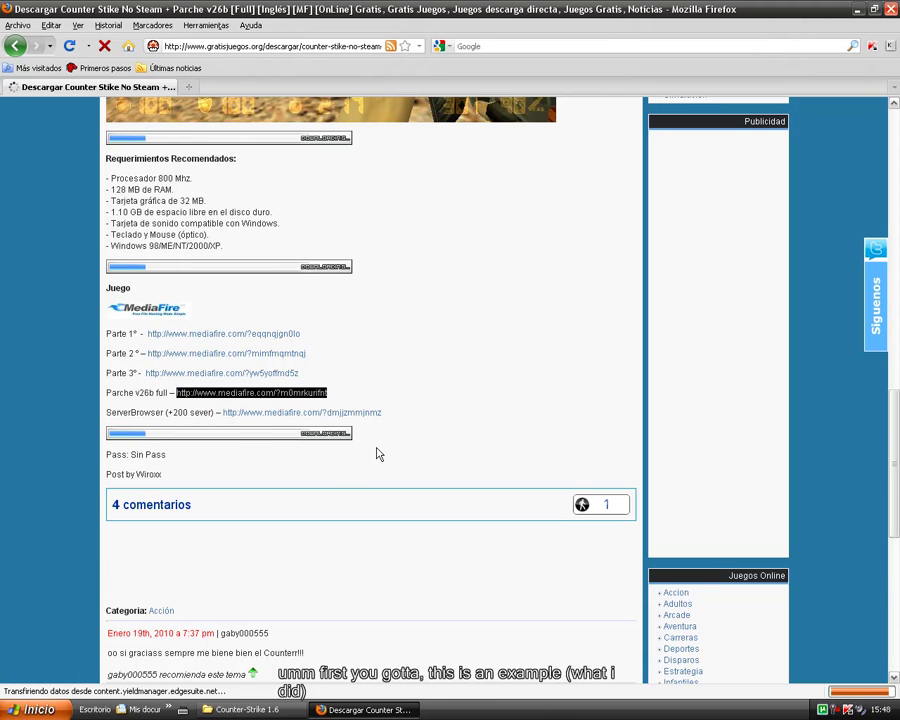
key(ctrl+c)
click(188, 87)
key(ctrl+v)
key(Return)
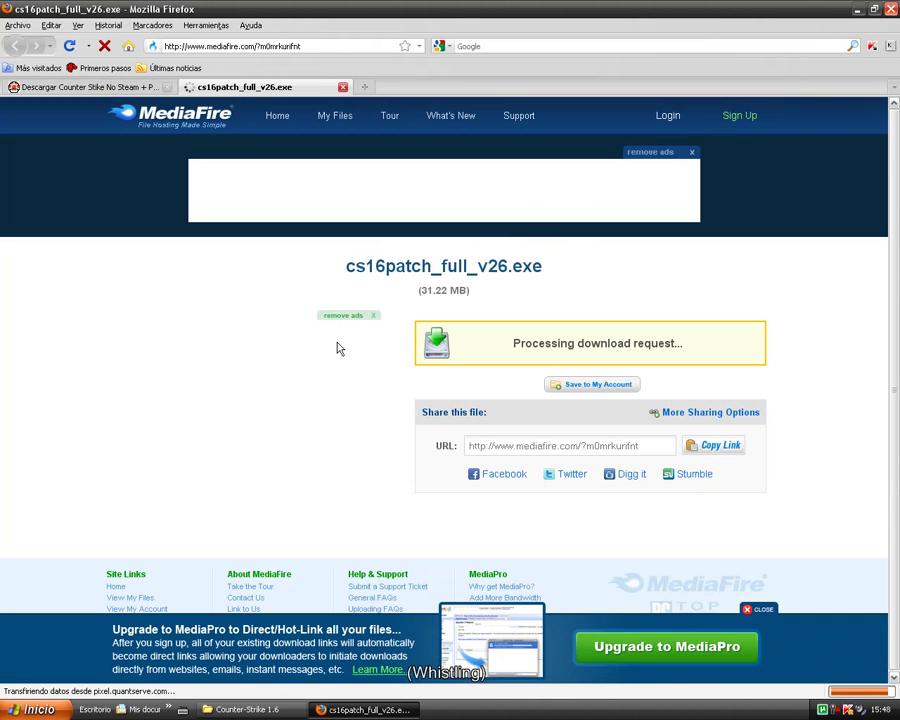
Start downloading cs16patch_full_v26.exe from MediaFire and close its download page
click(625, 343)
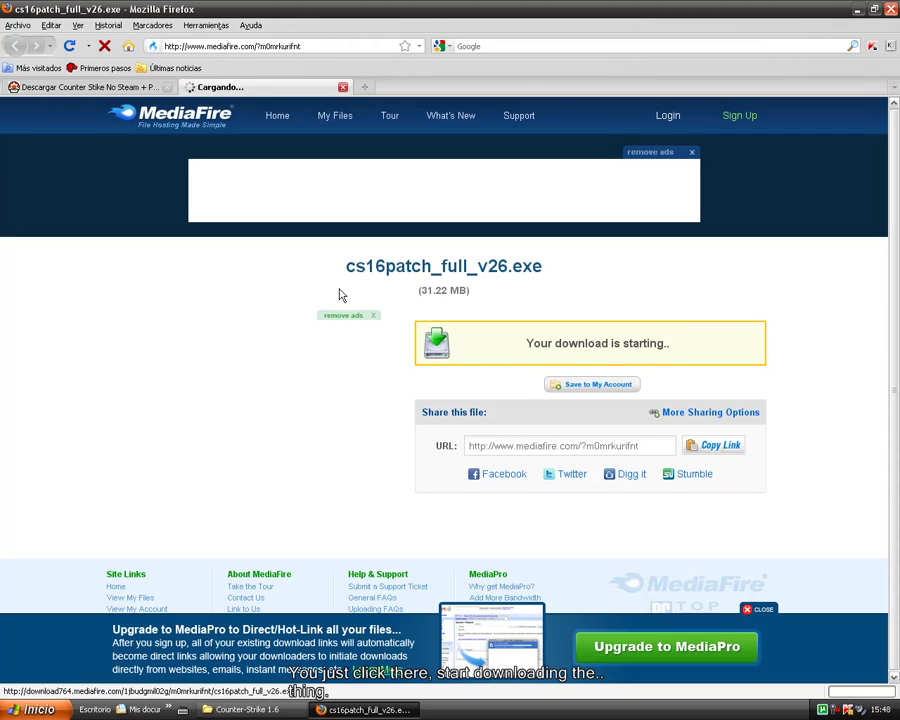
click(735, 638)
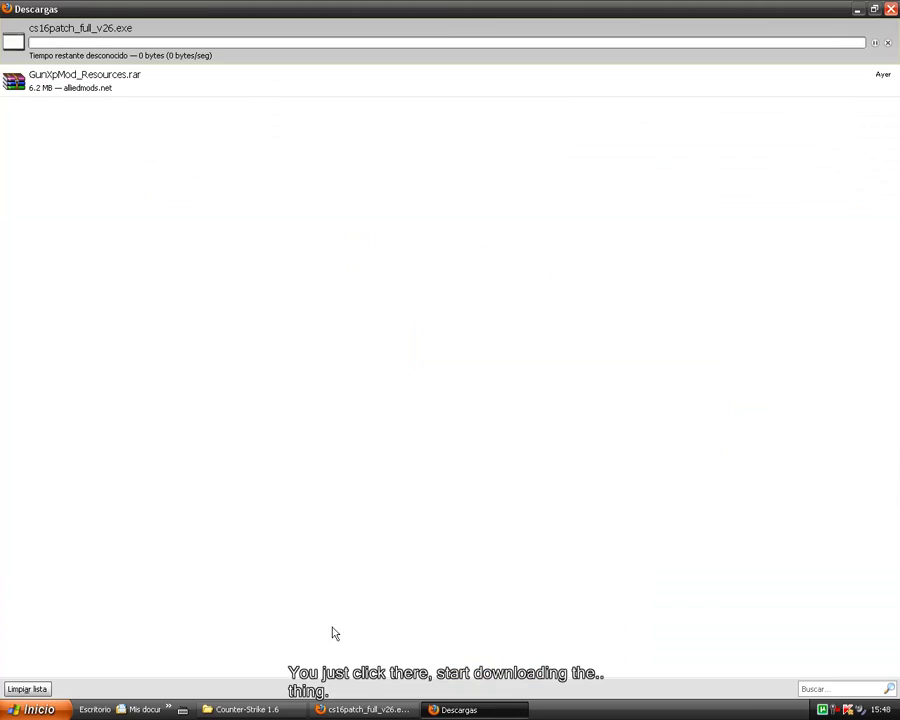
key(alt+Tab)
click(343, 87)
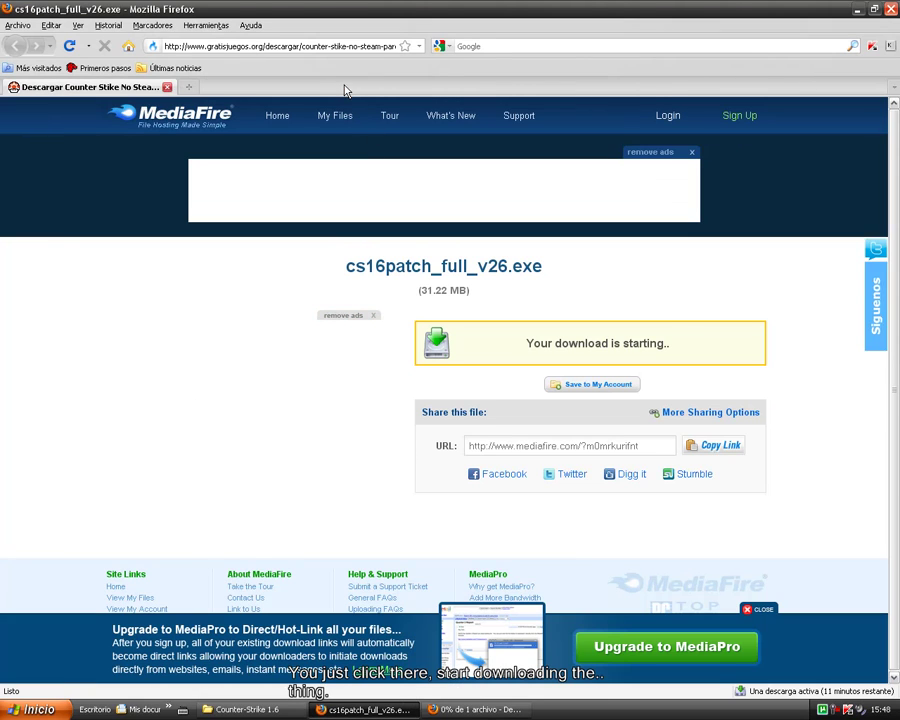
scroll(340, 270, down, 3)
scroll(370, 300, down, 5)
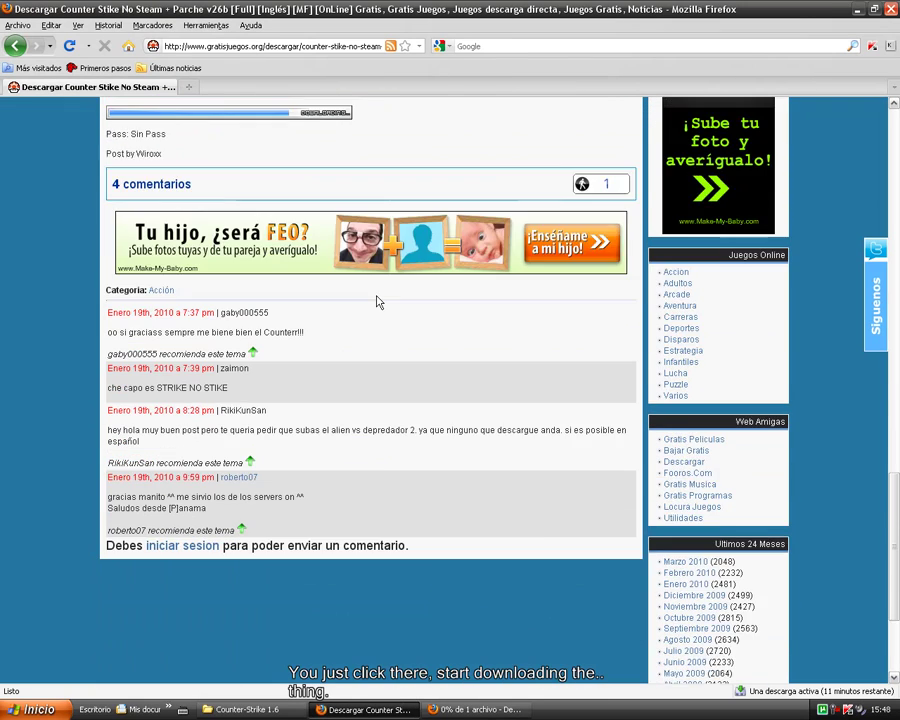
scroll(370, 310, up, 15)
scroll(370, 328, down, 4)
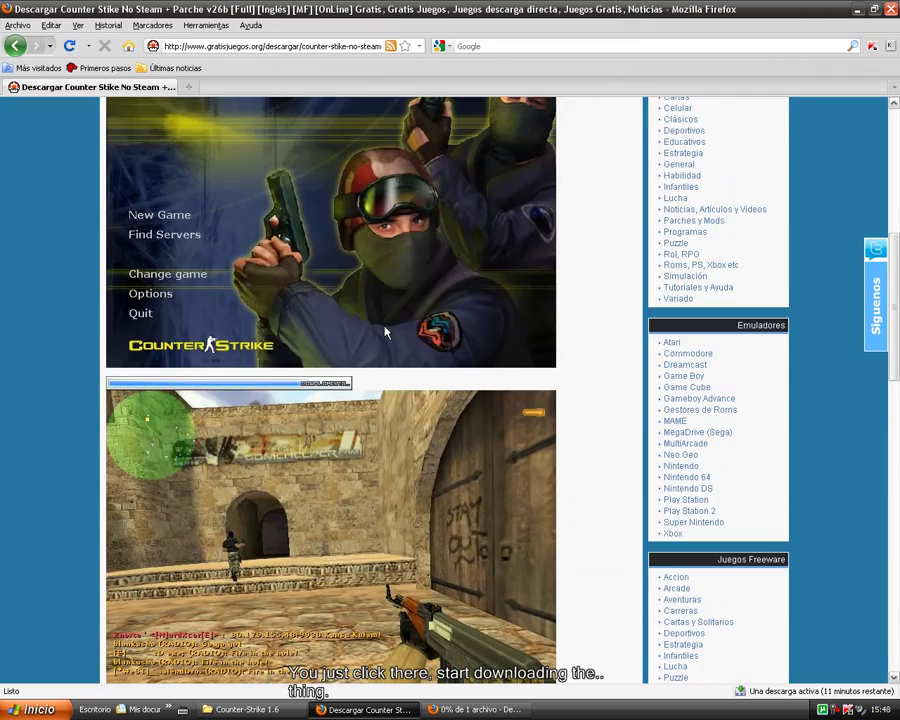
scroll(370, 328, up, 6)
click(15, 46)
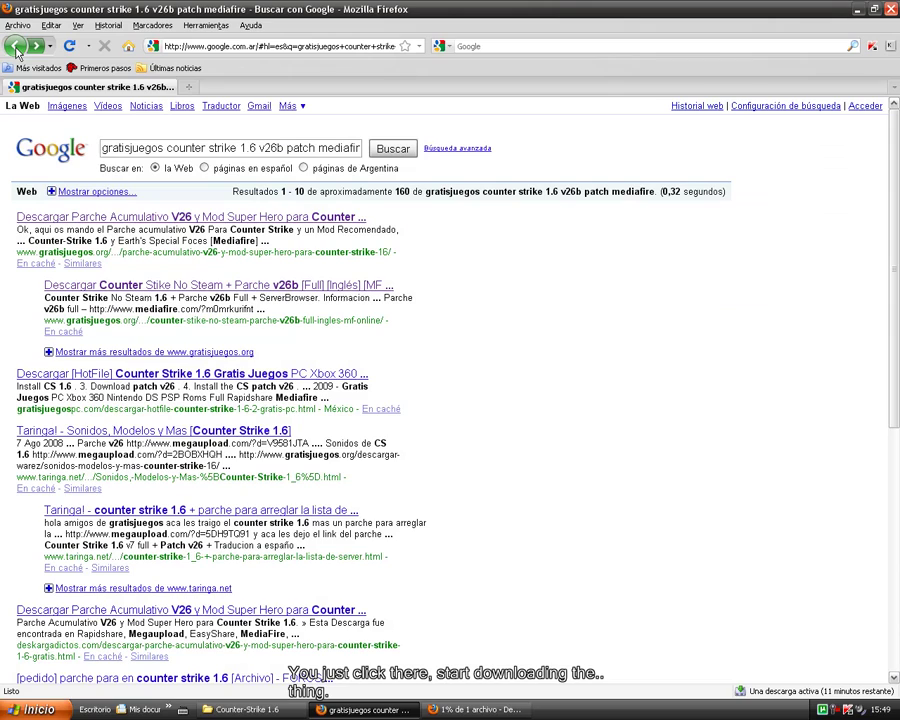
click(310, 46)
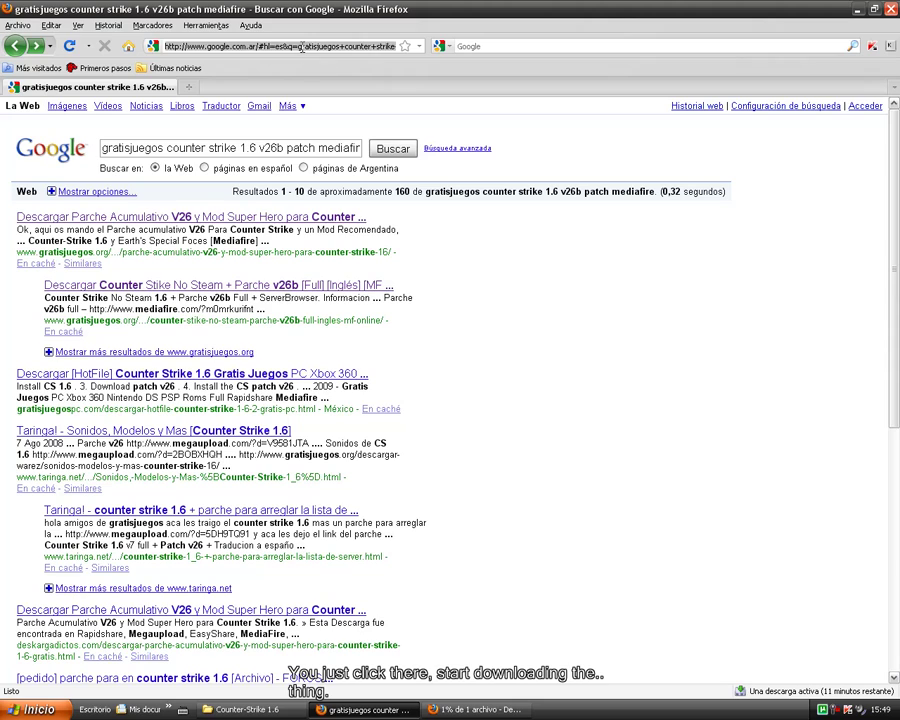
text(www.amx)
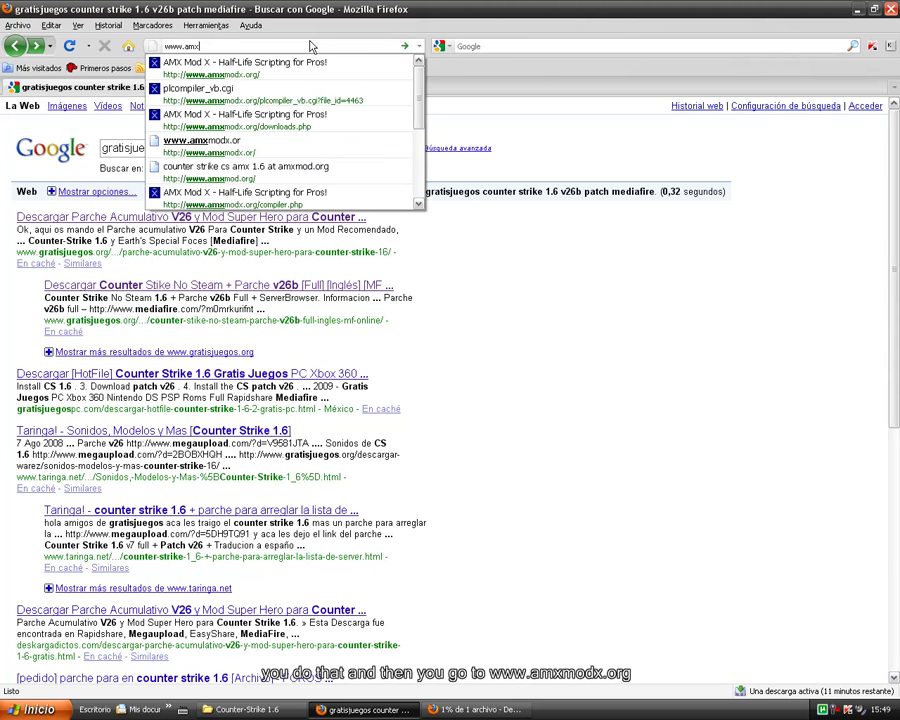
text(mod.o)
key(BackSpace)
key(BackSpace)
text(x)
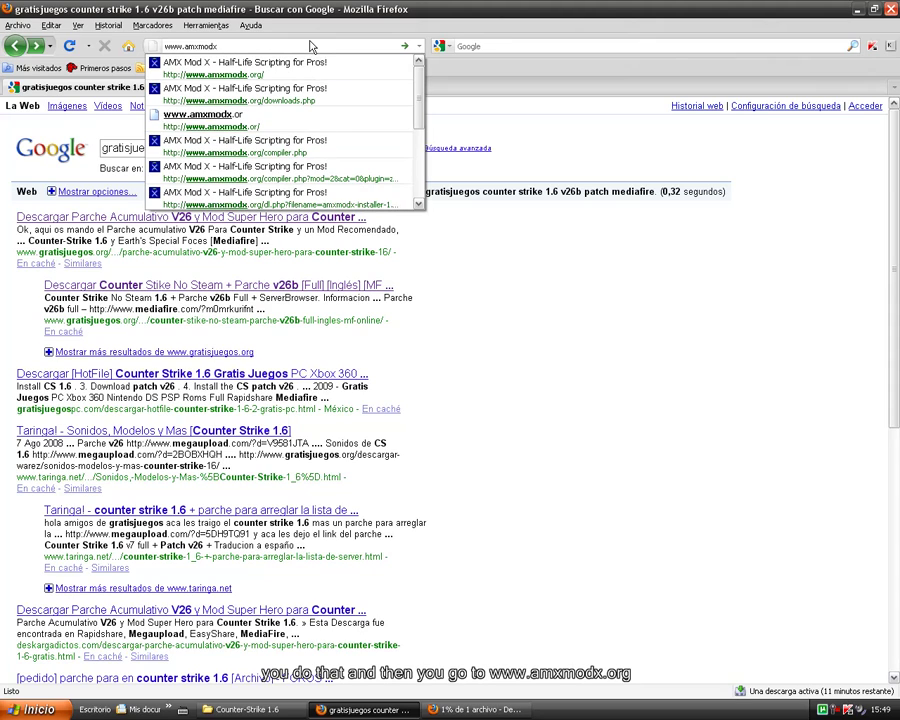
text(.org)
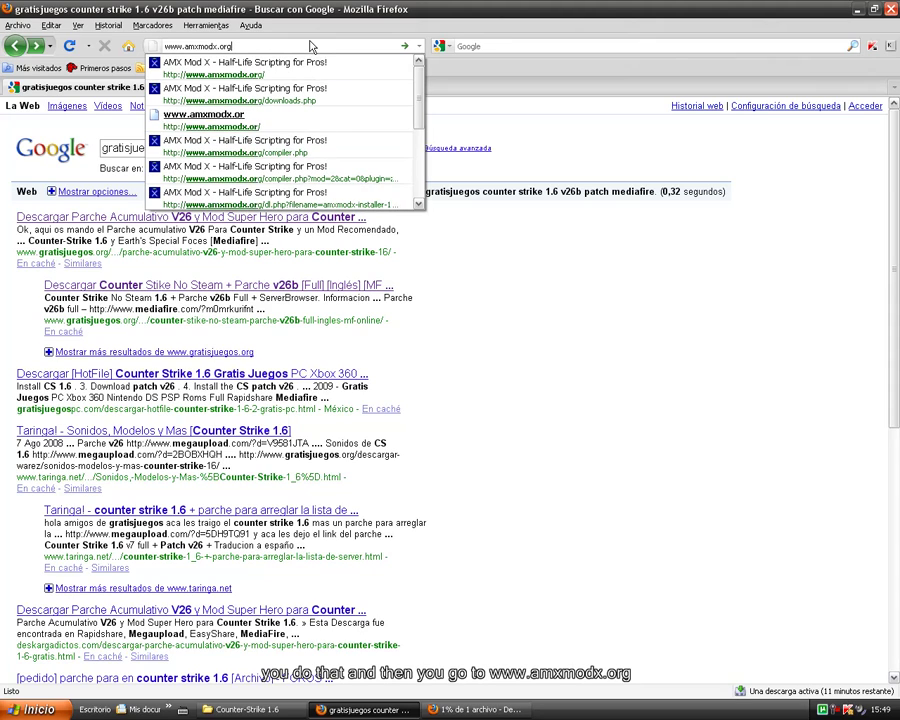
key(Return)
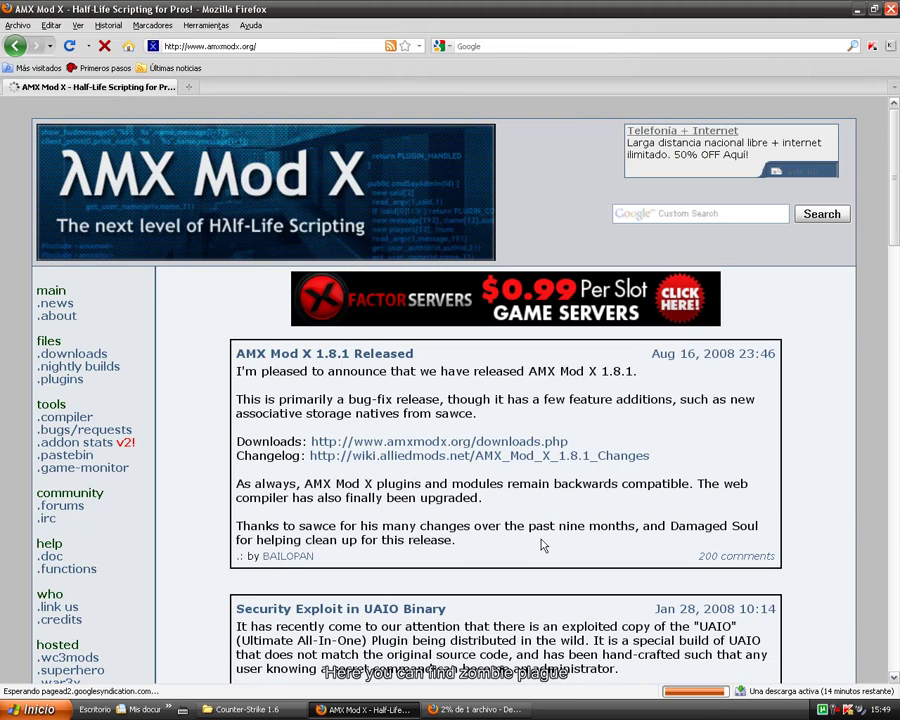
Search the AMX Mod X plugin database for "zombie plague" with the mod set to Counter-Strike
click(72, 384)
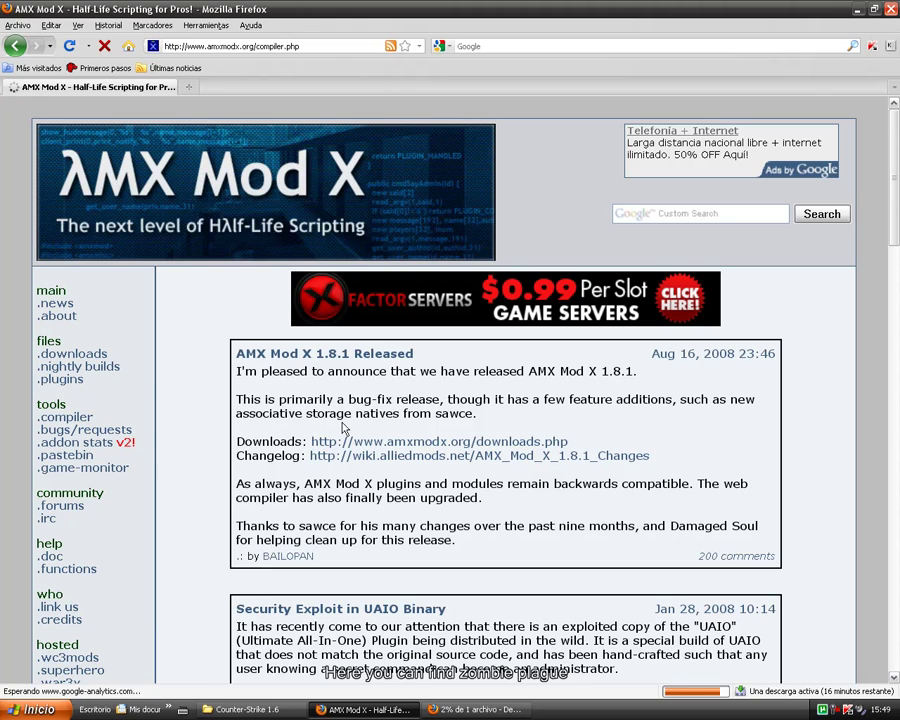
click(305, 373)
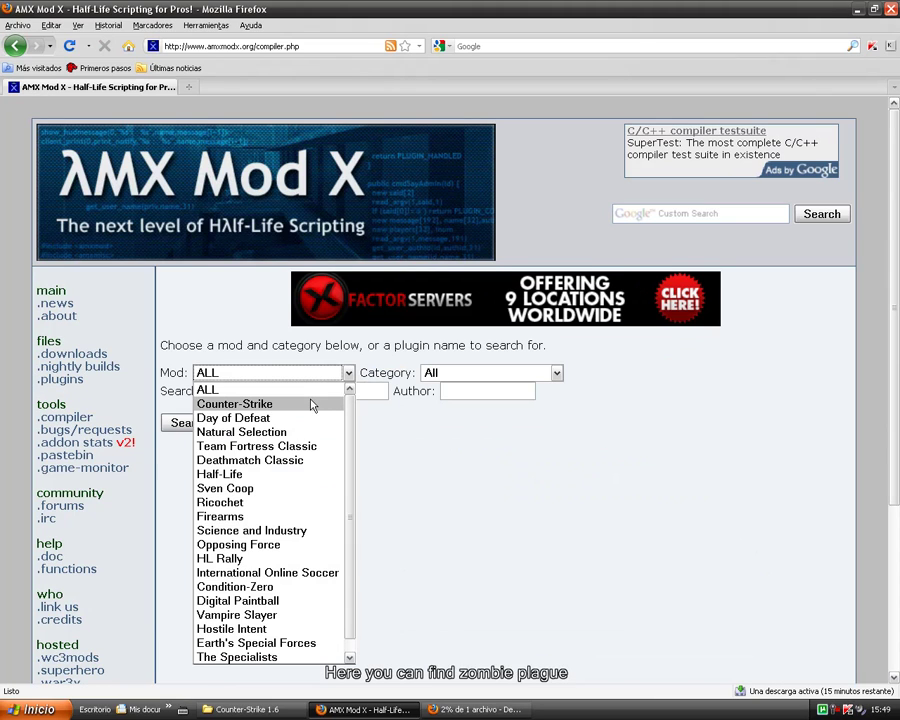
click(310, 404)
click(321, 392)
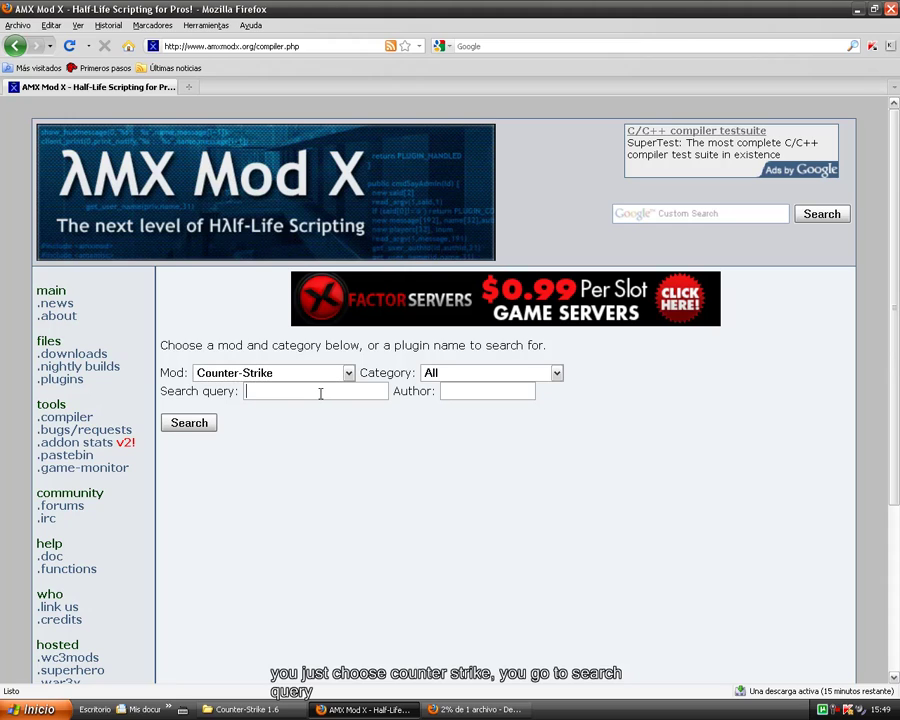
text(zombie plague)
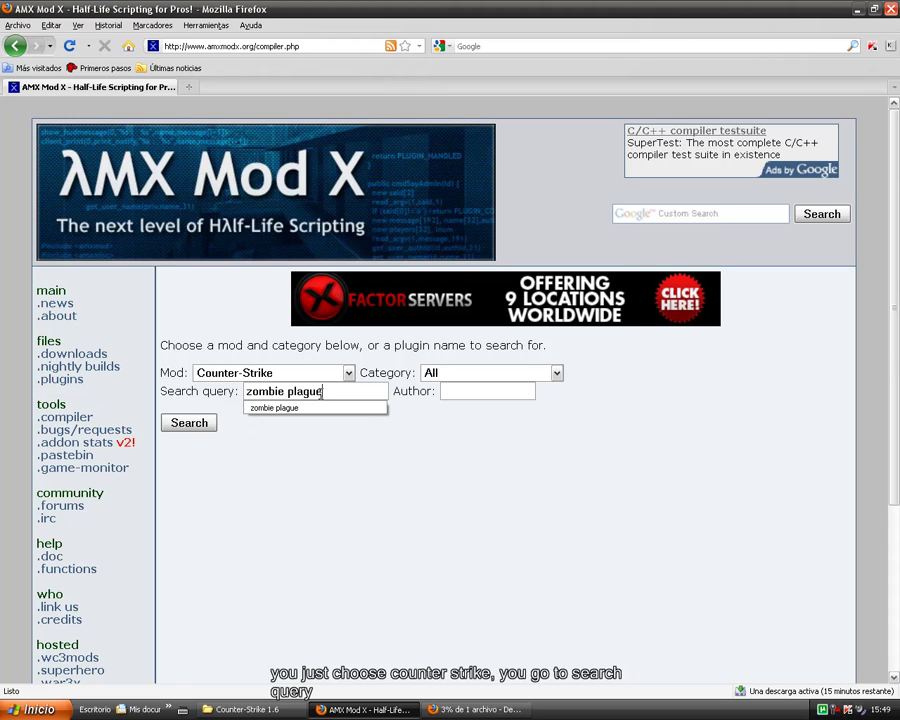
click(187, 425)
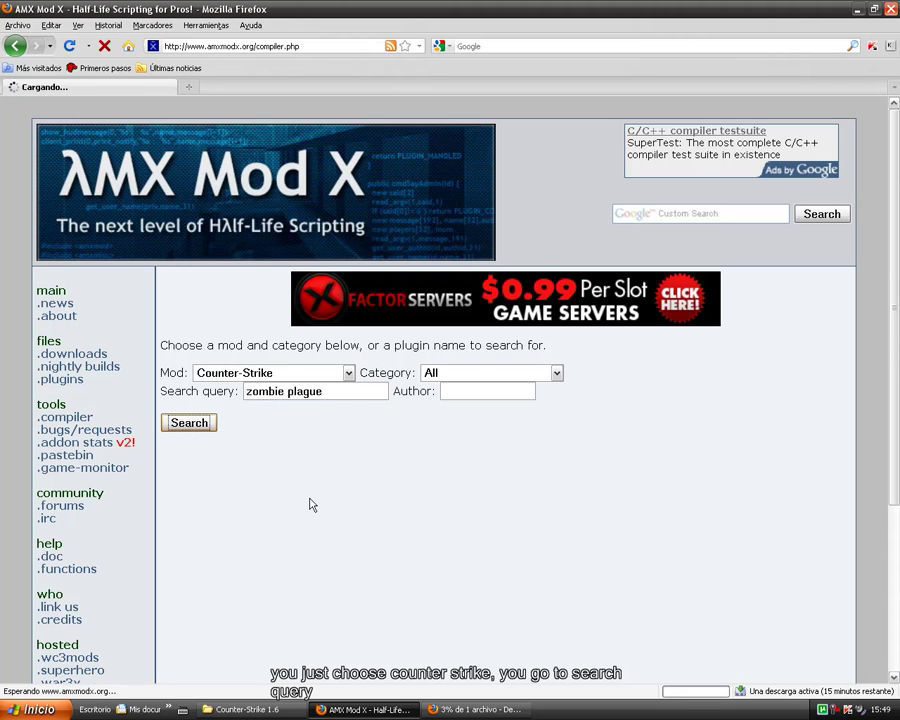
Open the Zombie Plague Mod 4.3 forum thread from the results and close the plugin search tab
scroll(283, 464, down, 4)
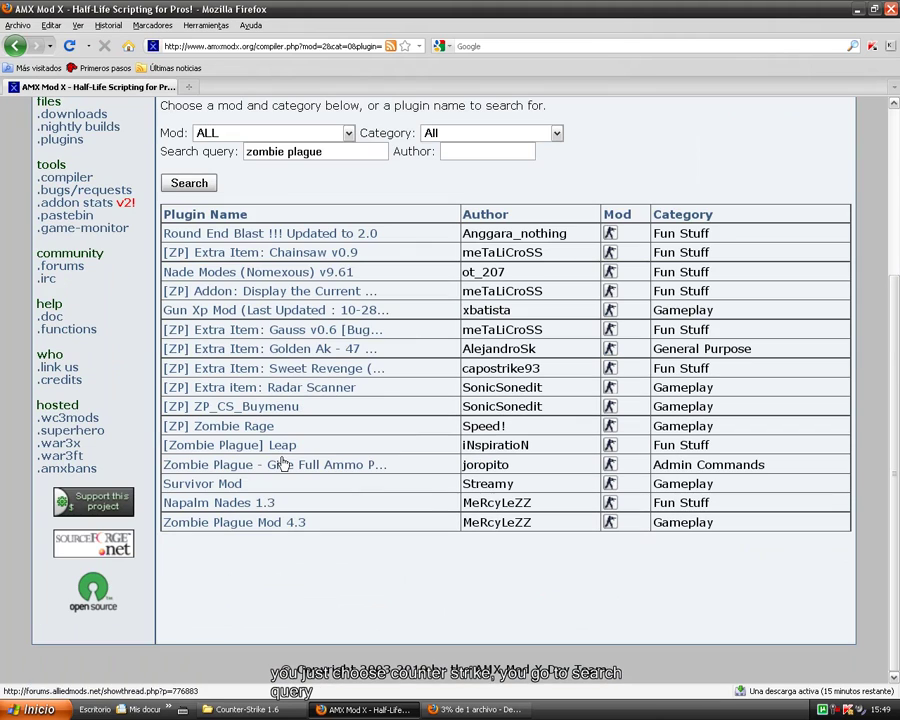
click(282, 526)
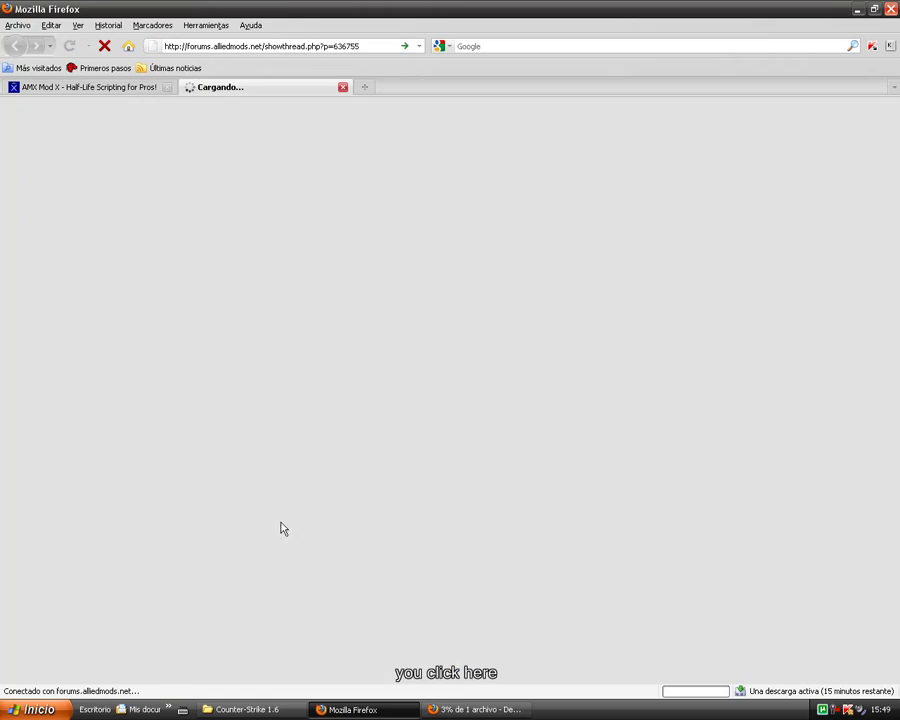
click(167, 87)
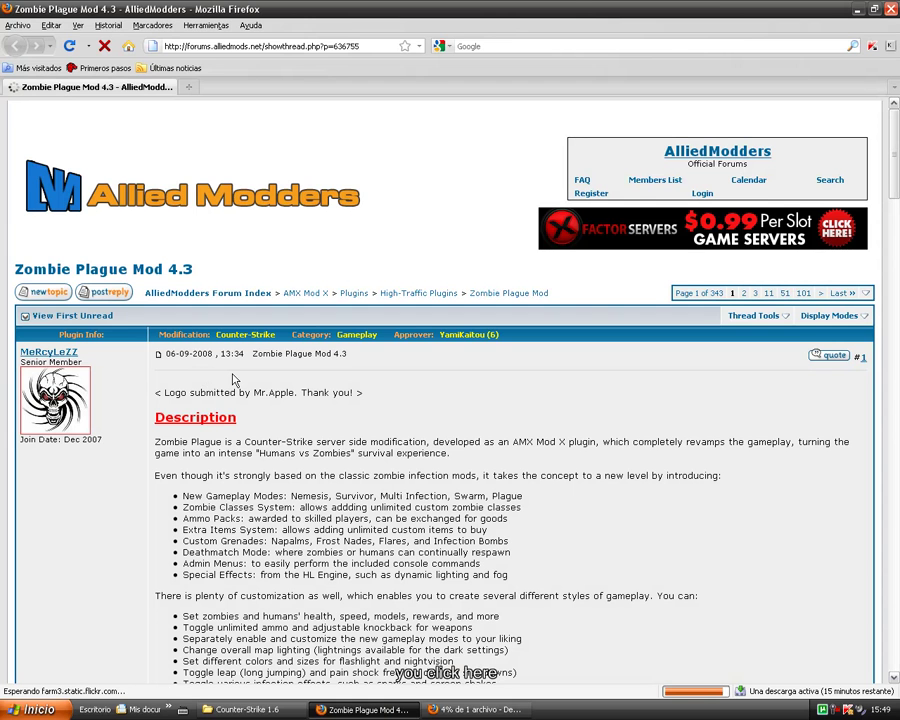
Review the Zombie Plague Mod 4.3 thread's version, requirements and installation instructions
scroll(440, 487, down, 10)
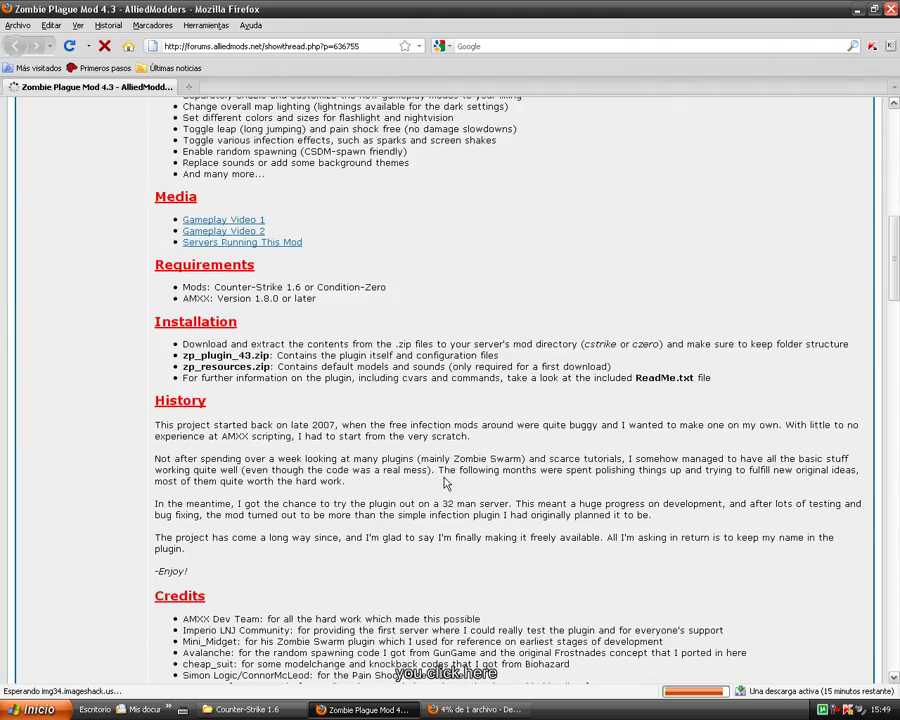
scroll(440, 487, up, 10)
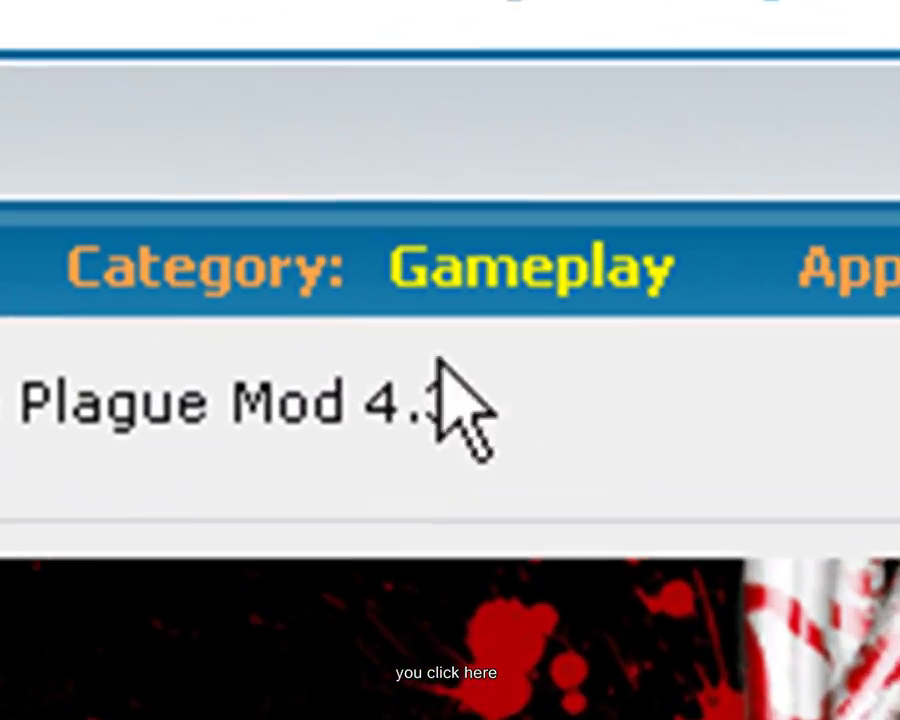
drag(348, 353, 334, 358)
click(355, 440)
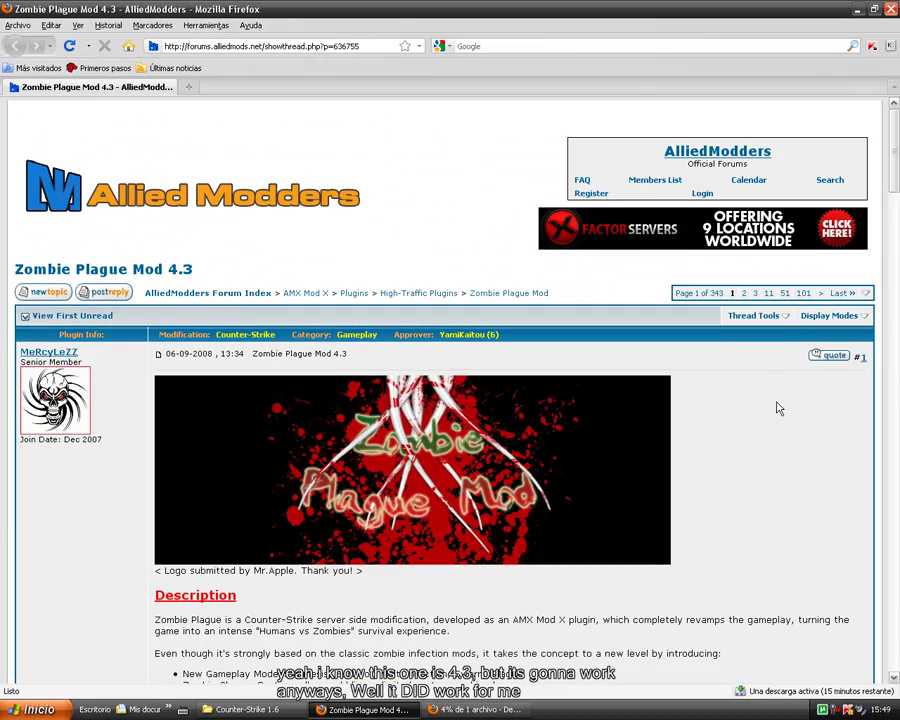
scroll(726, 463, down, 10)
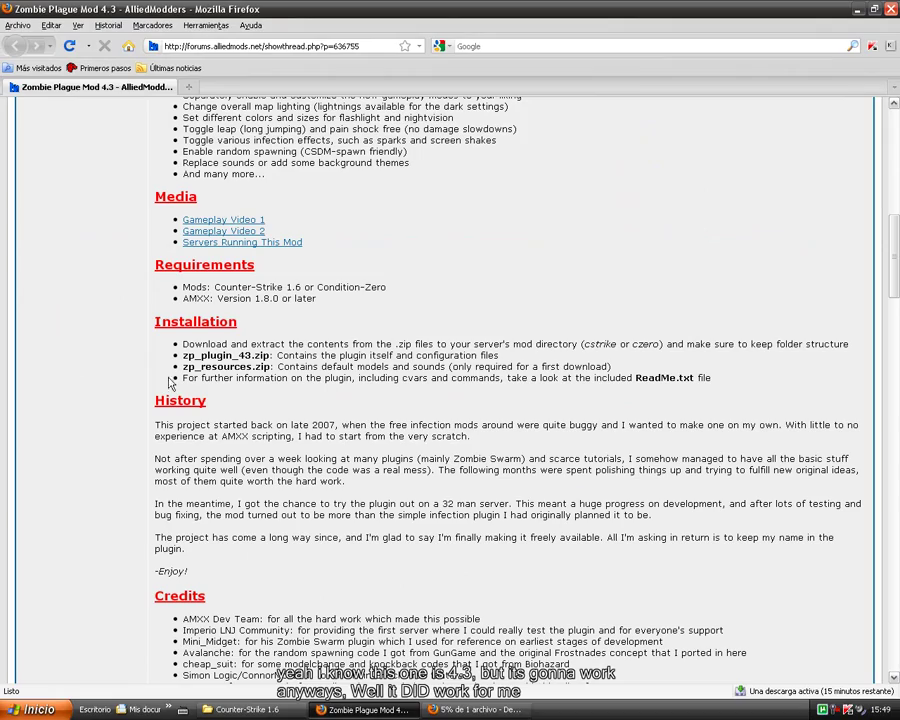
Examine the Zombie Plague Mod 4.3 thread's changelog, attached zip files, sub-plugin and map links, and user replies
scroll(540, 338, down, 13)
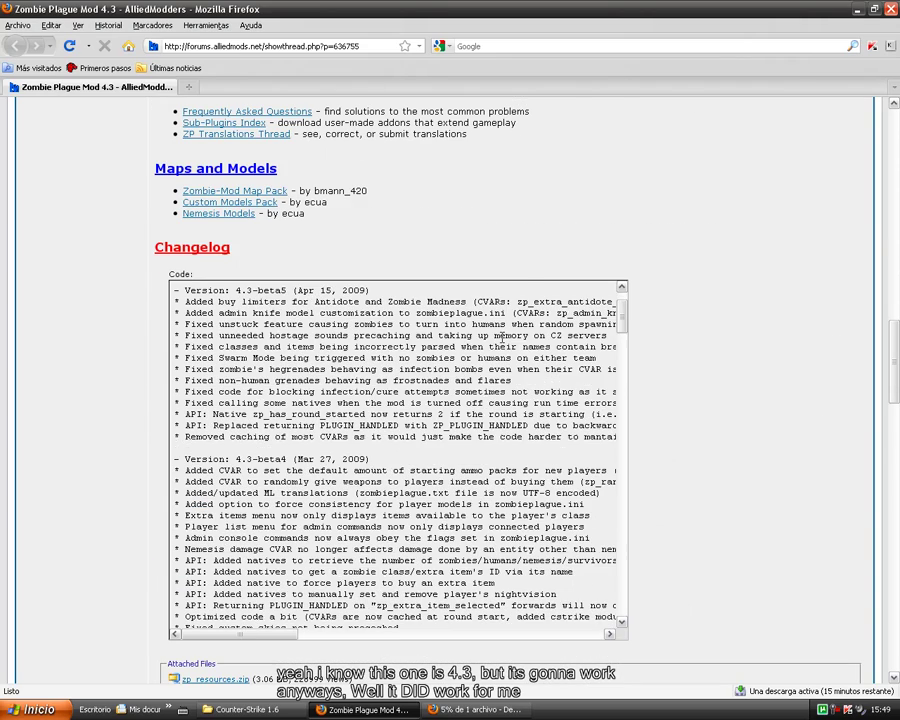
scroll(502, 338, down, 8)
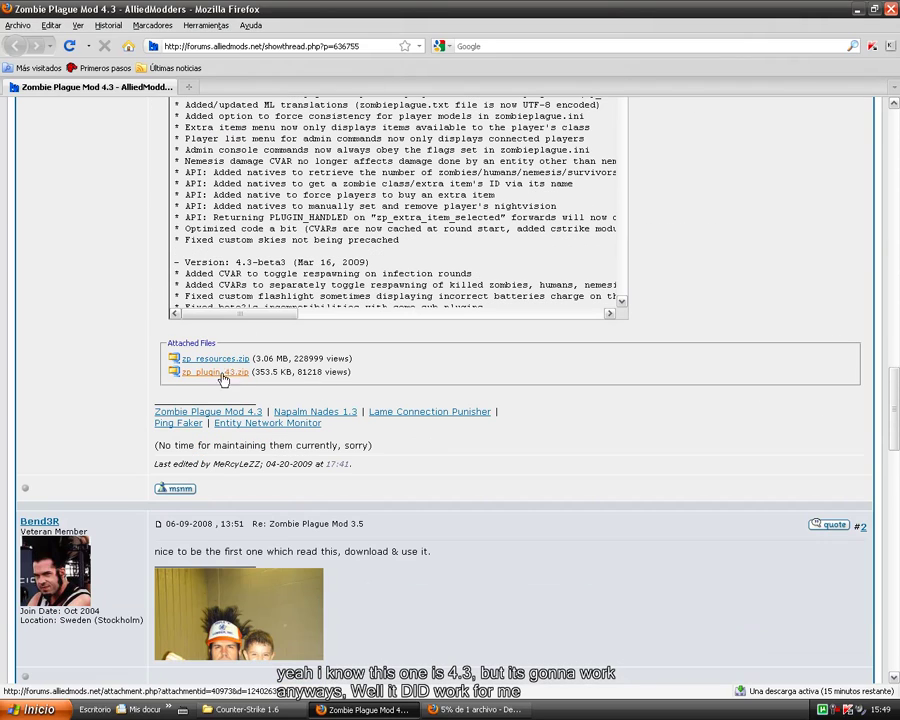
scroll(119, 338, up, 8)
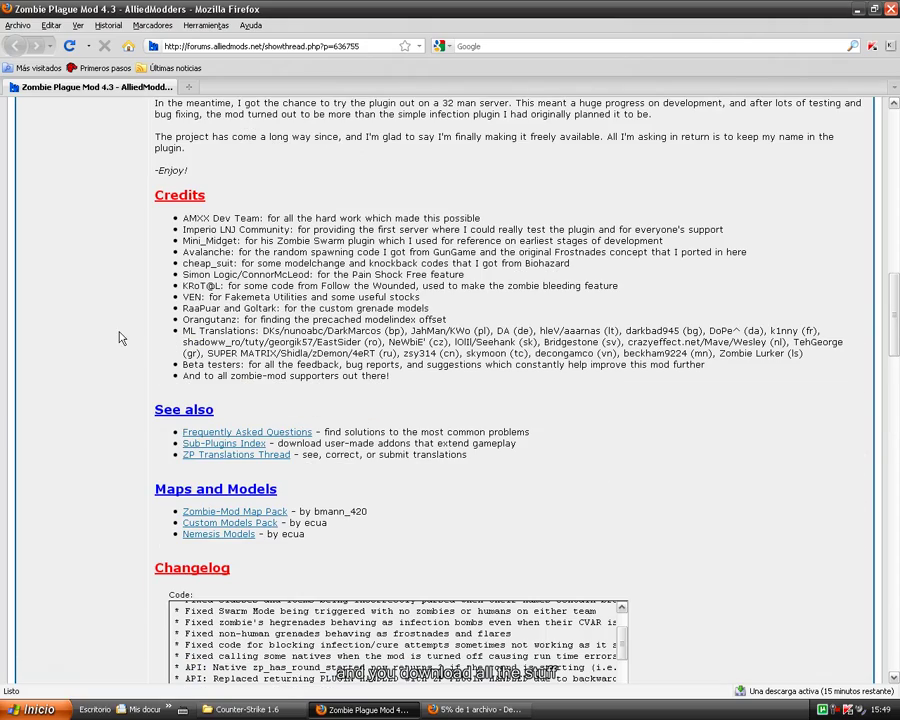
scroll(313, 406, up, 3)
scroll(785, 416, down, 12)
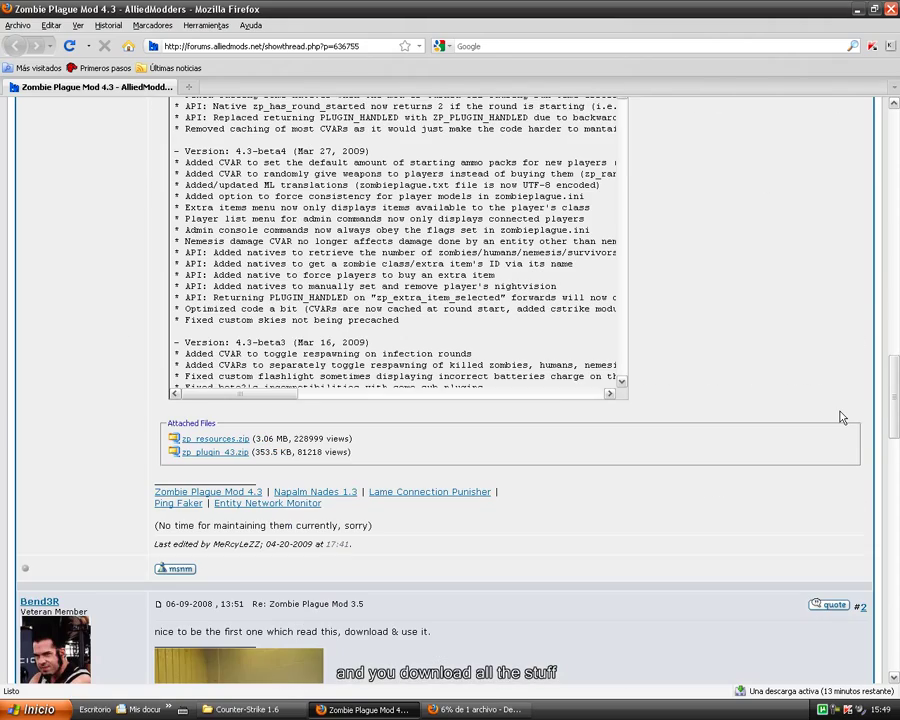
scroll(818, 415, down, 14)
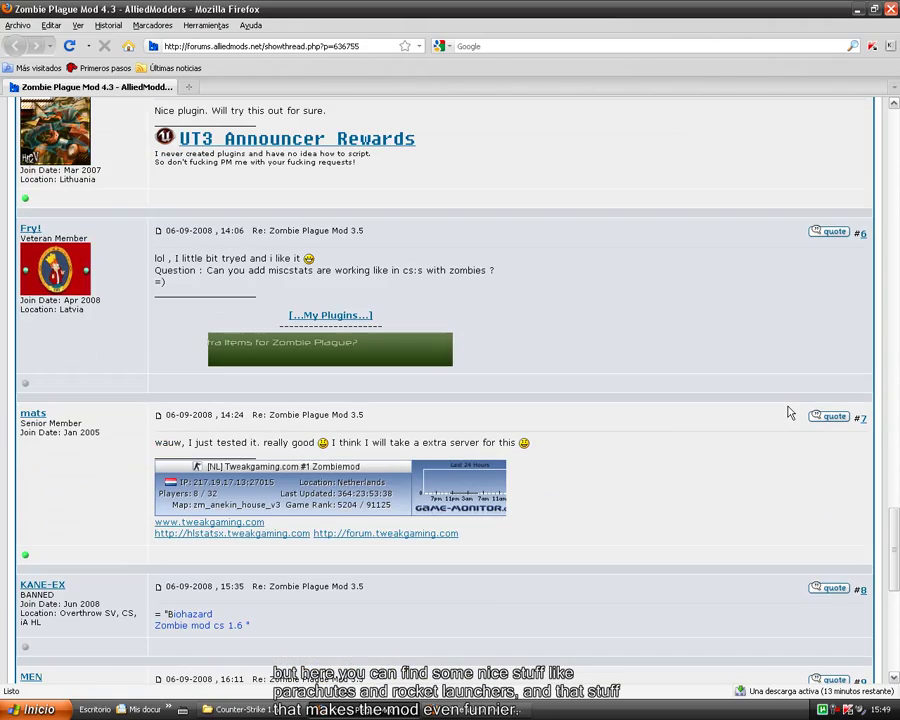
scroll(788, 413, up, 15)
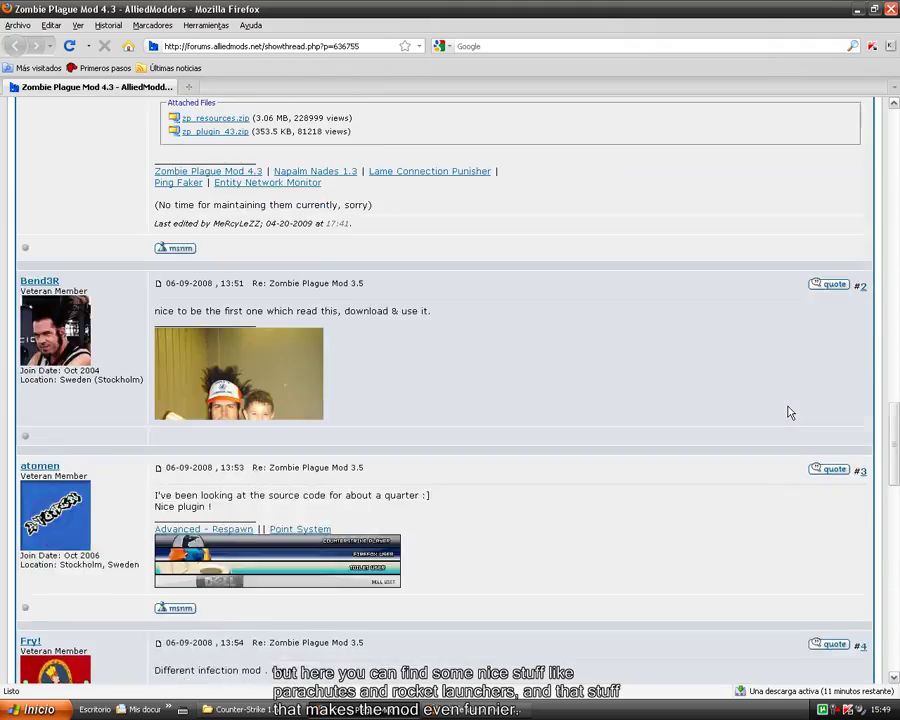
scroll(789, 412, up, 6)
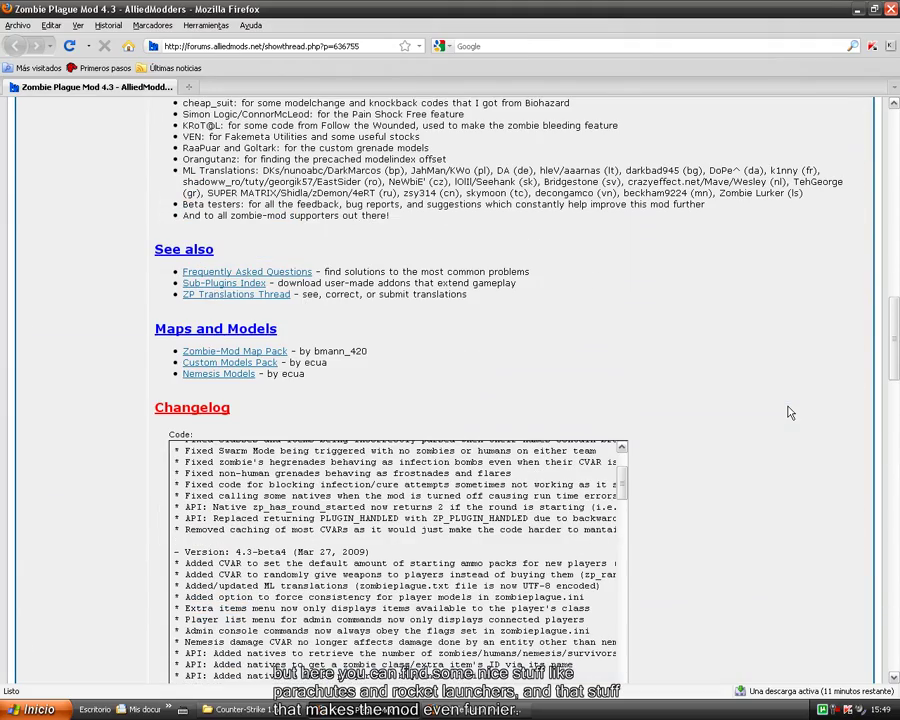
scroll(789, 412, up, 16)
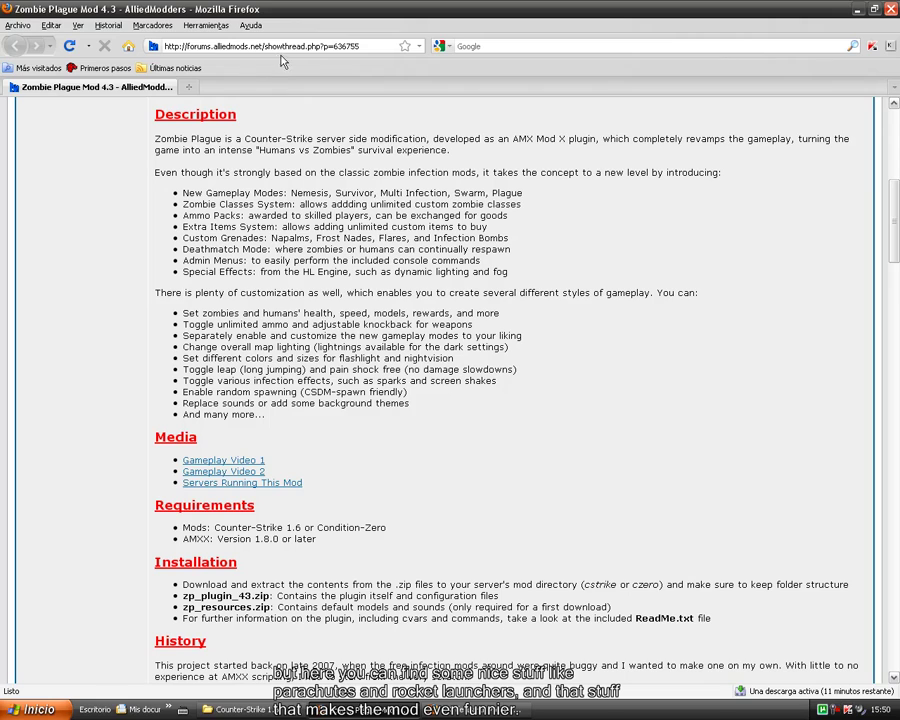
click(355, 46)
click(418, 46)
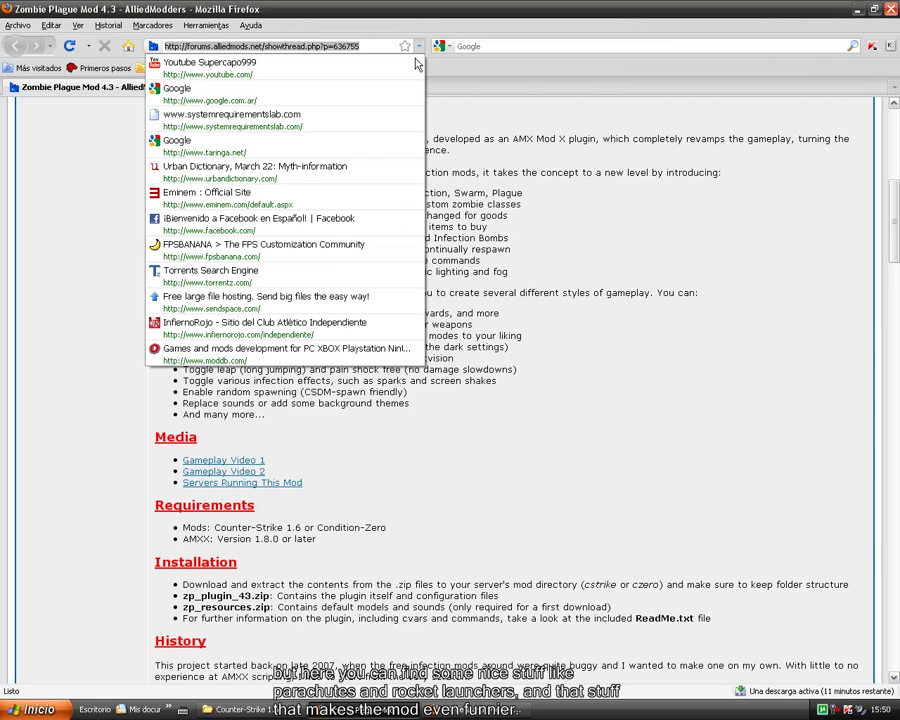
key(BackSpace)
text(www.)
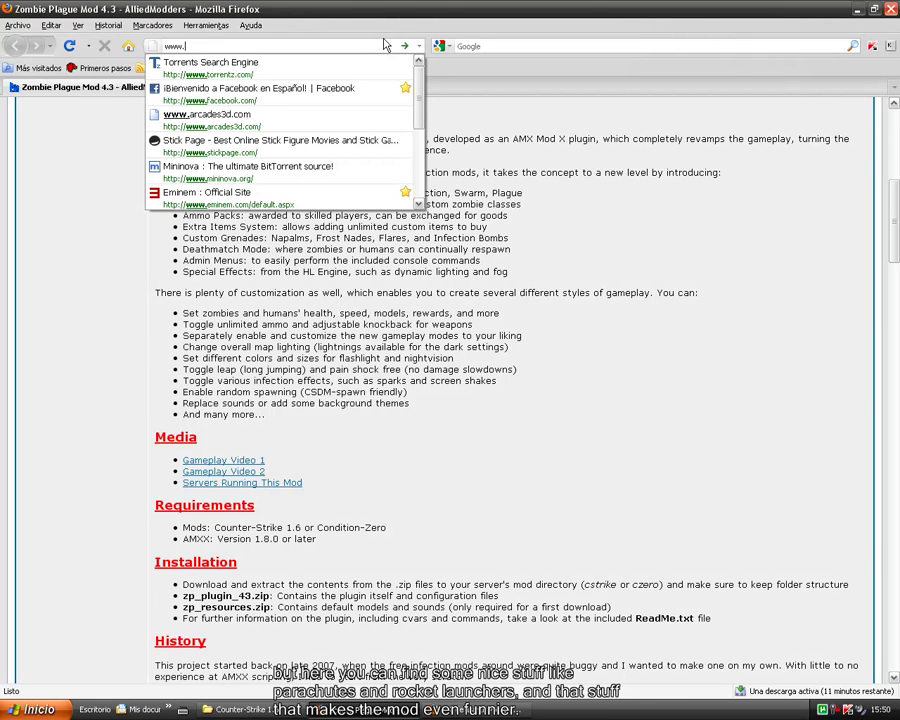
text(amxmodx.org)
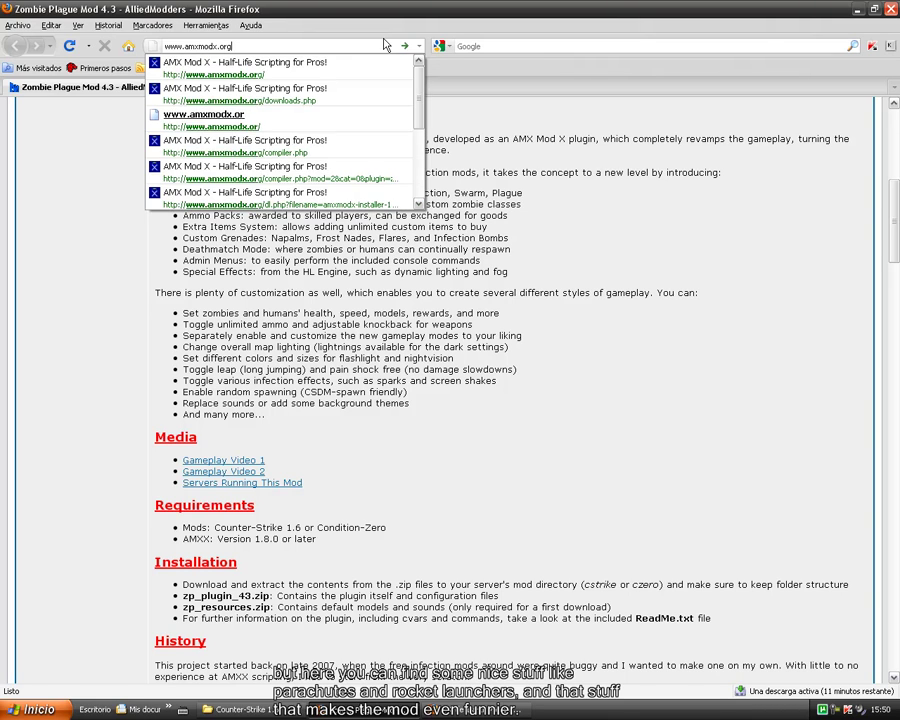
key(Return)
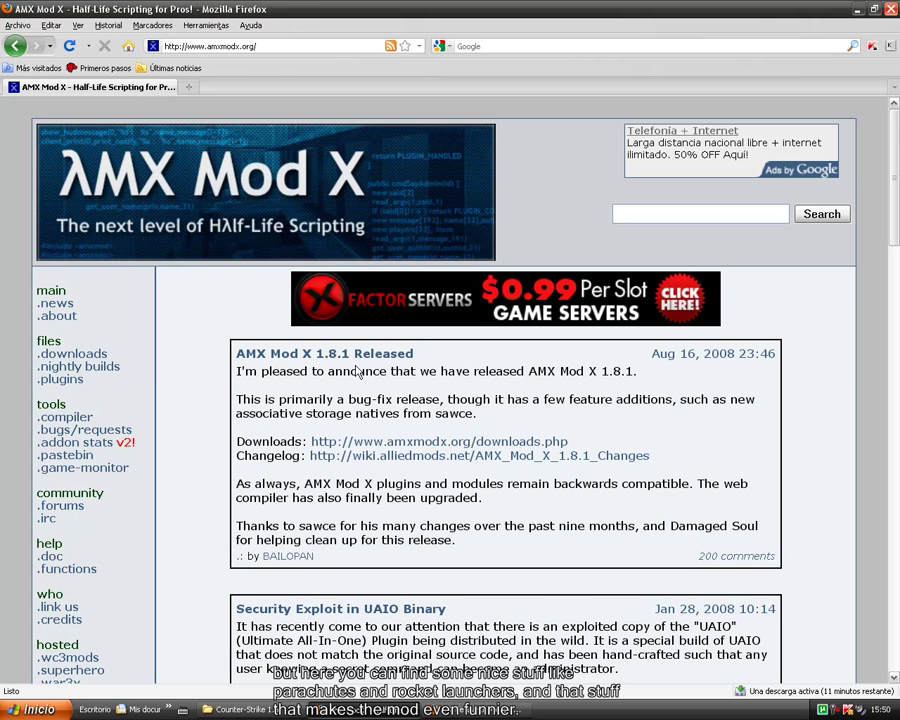
click(87, 360)
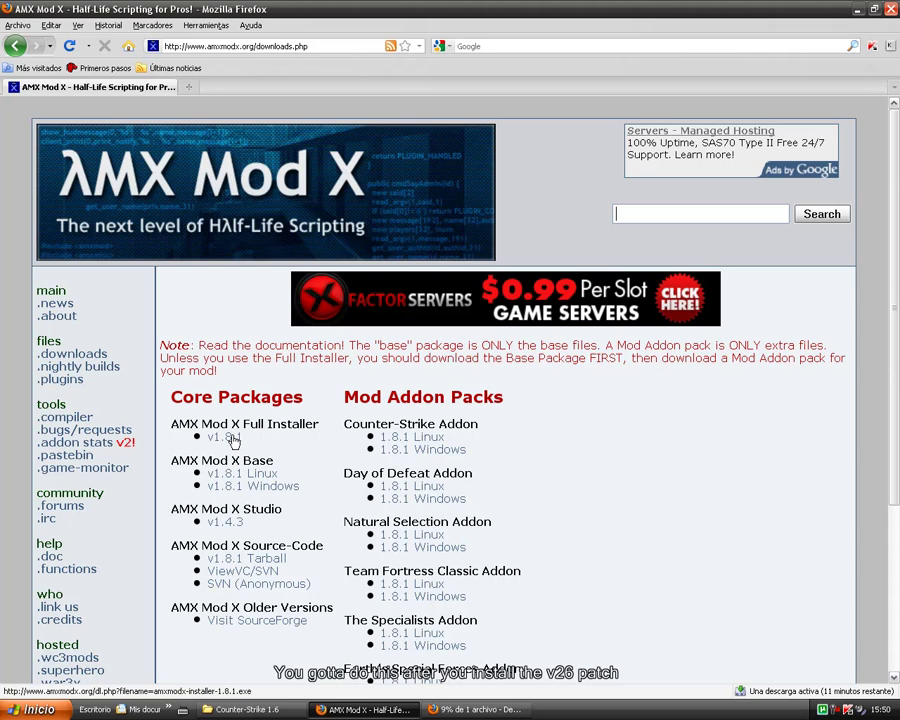
Check the patch download's progress and select the SourceForge mirror for the AMX Mod X Full Installer v1.8.1
click(457, 712)
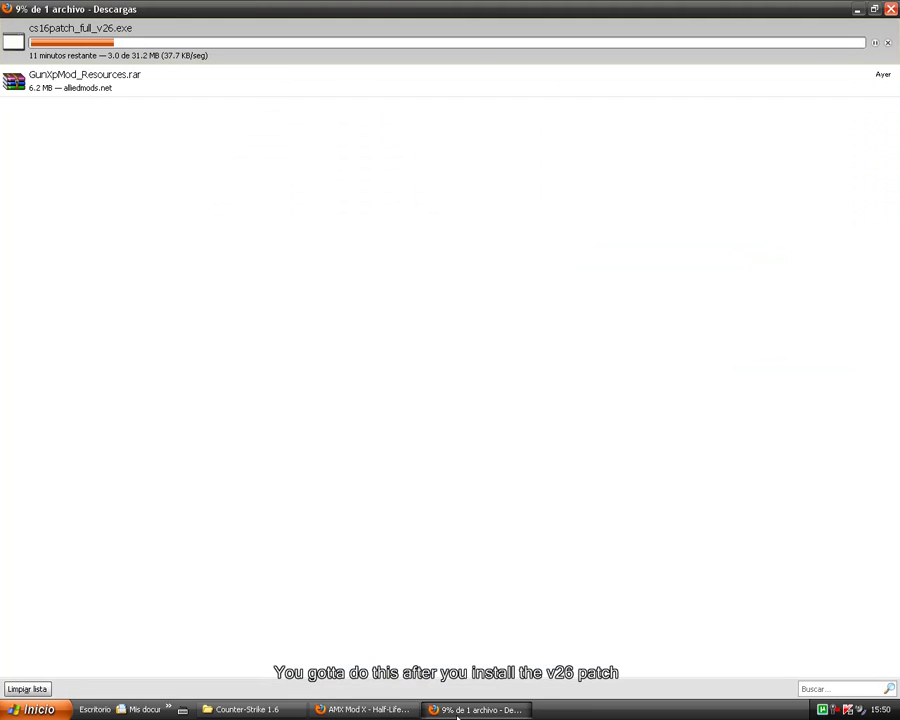
click(457, 712)
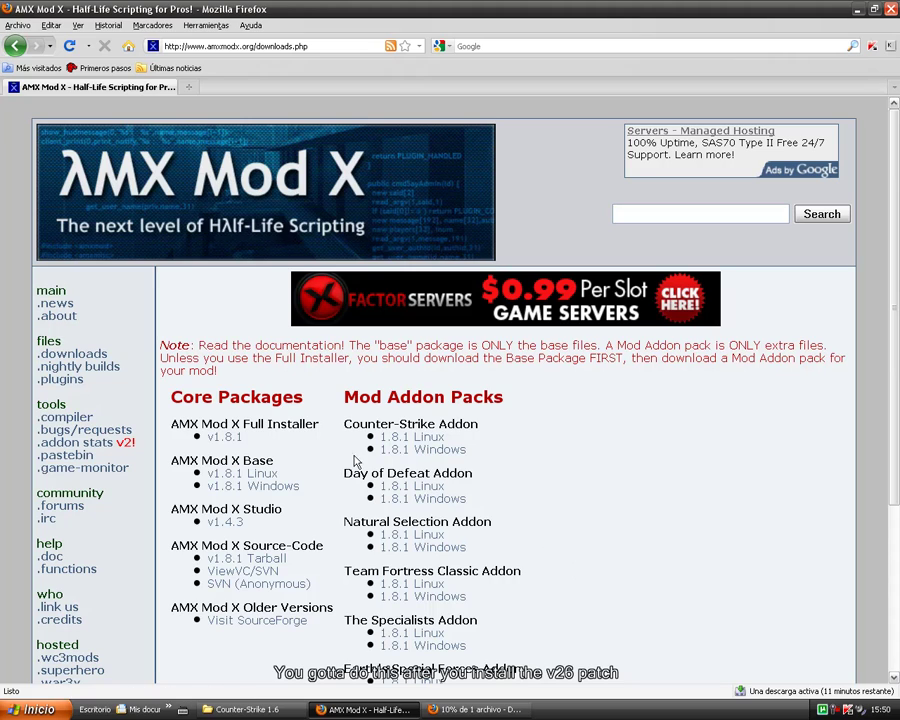
click(226, 439)
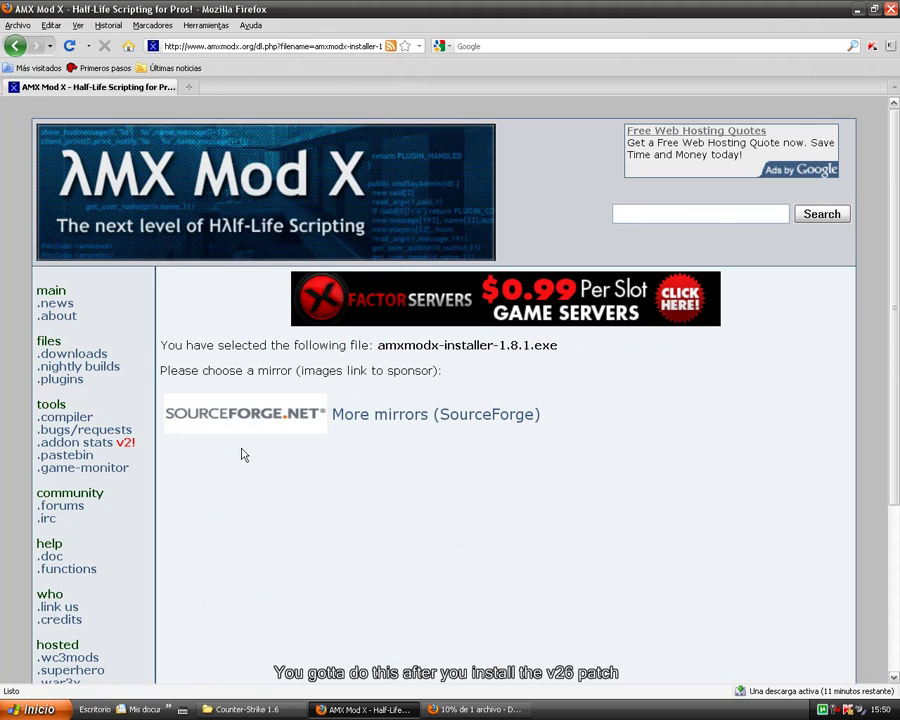
click(296, 422)
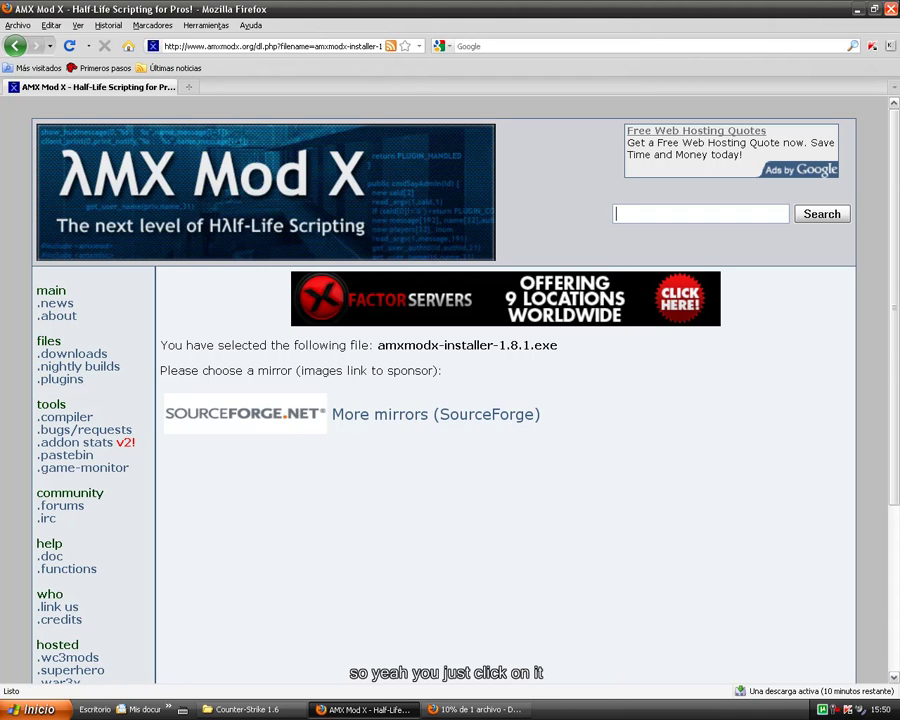
Close the browser page and open the AMX Mod X folder in C:\Archivos de programa
key(alt+F4)
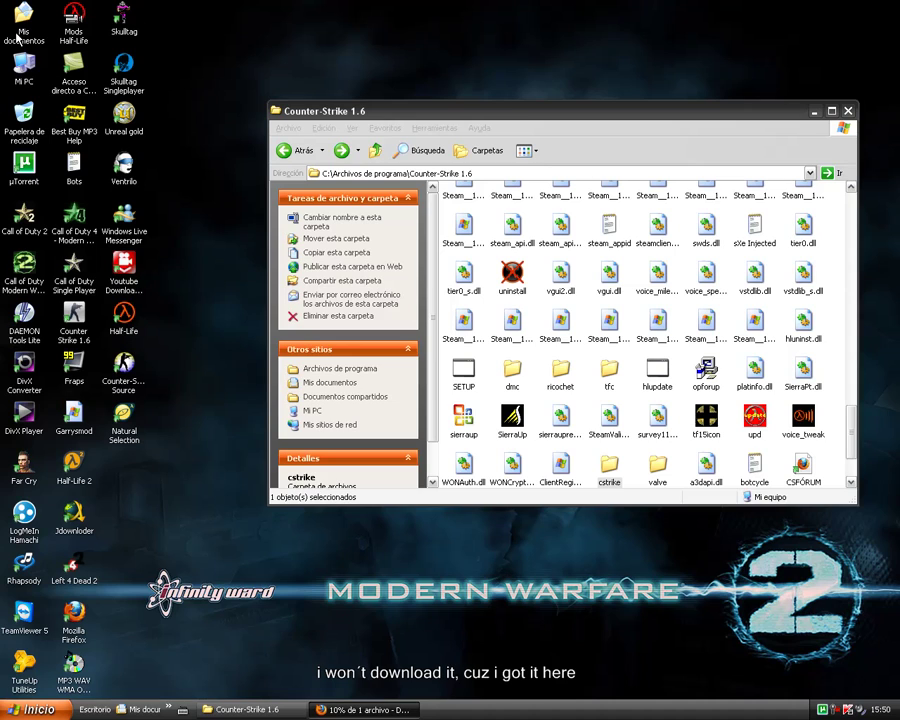
double_click(24, 62)
double_click(530, 212)
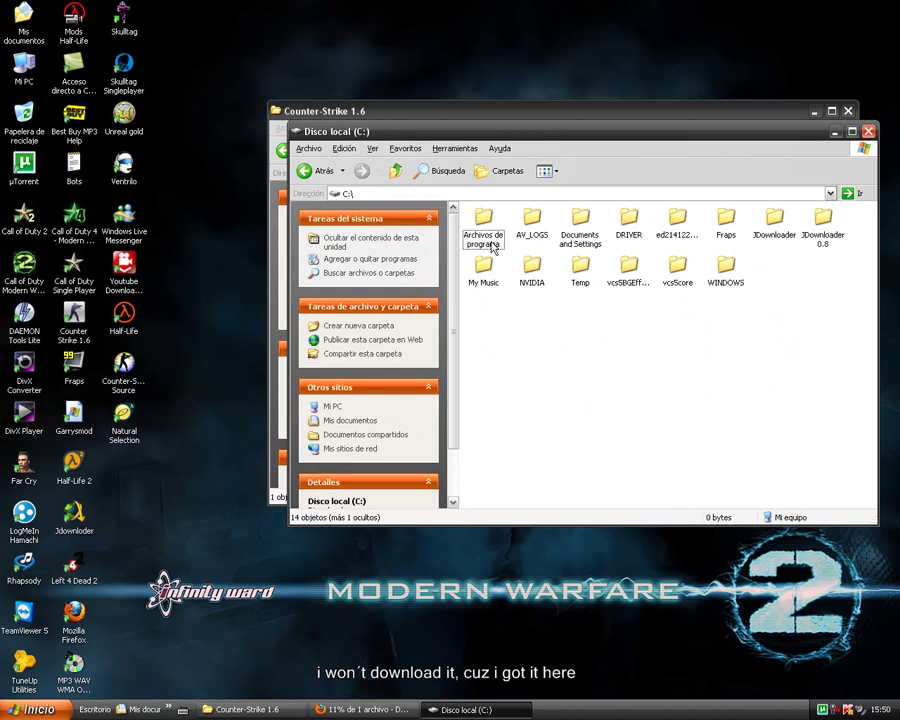
double_click(491, 247)
scroll(780, 495, down, 5)
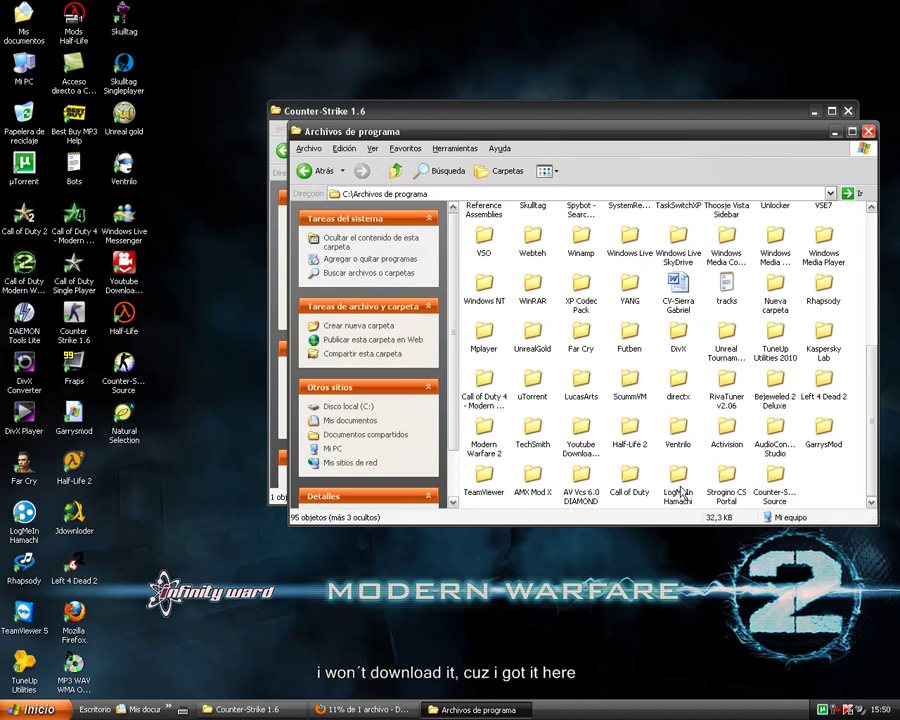
double_click(535, 480)
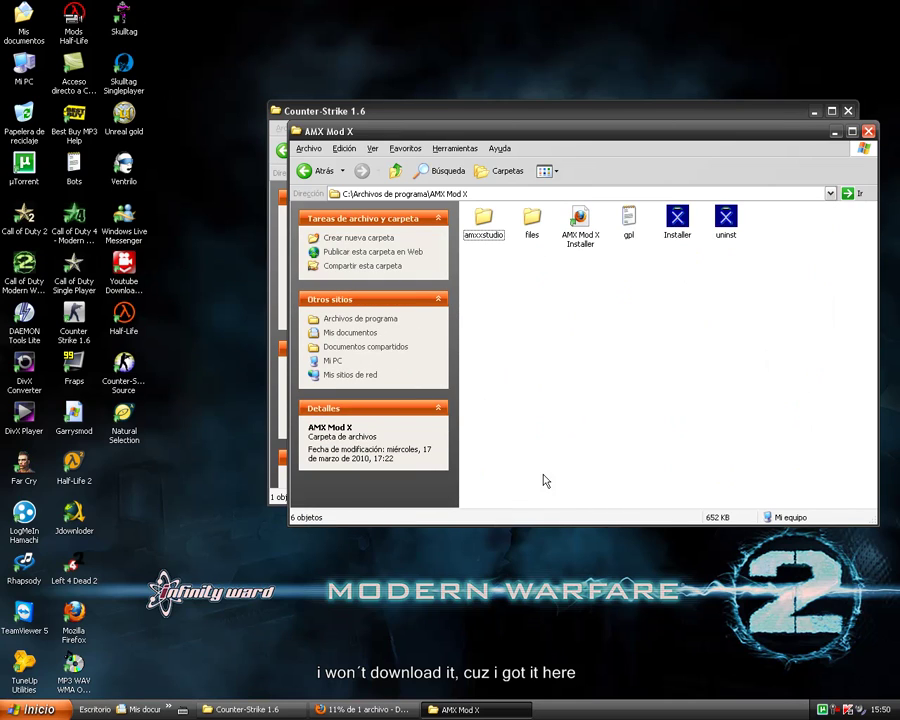
Run the AMX Mod X installer from the folder and accept its license agreement
click(676, 222)
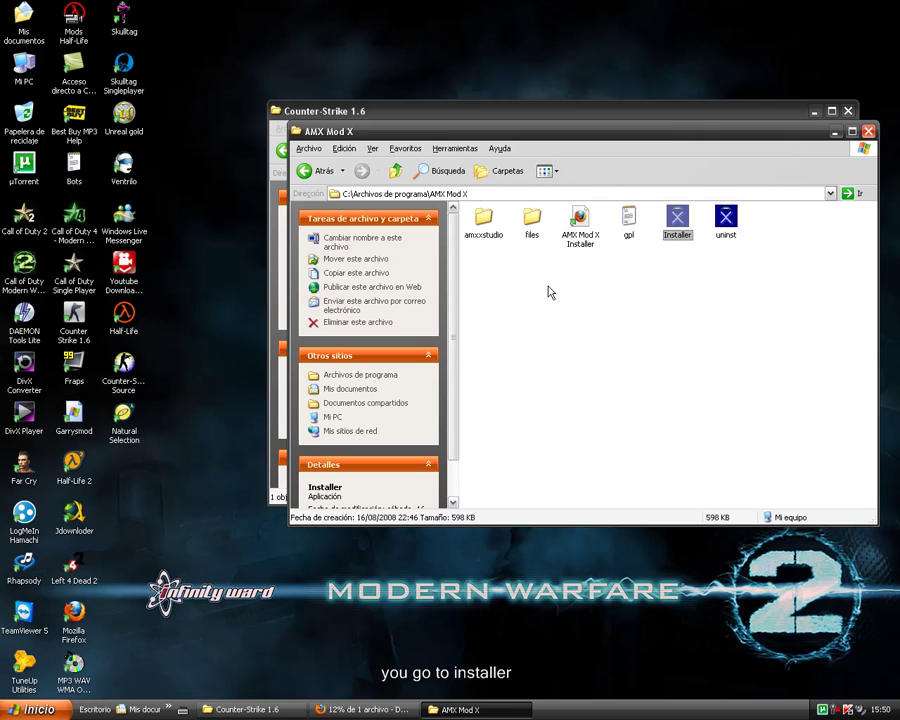
double_click(677, 218)
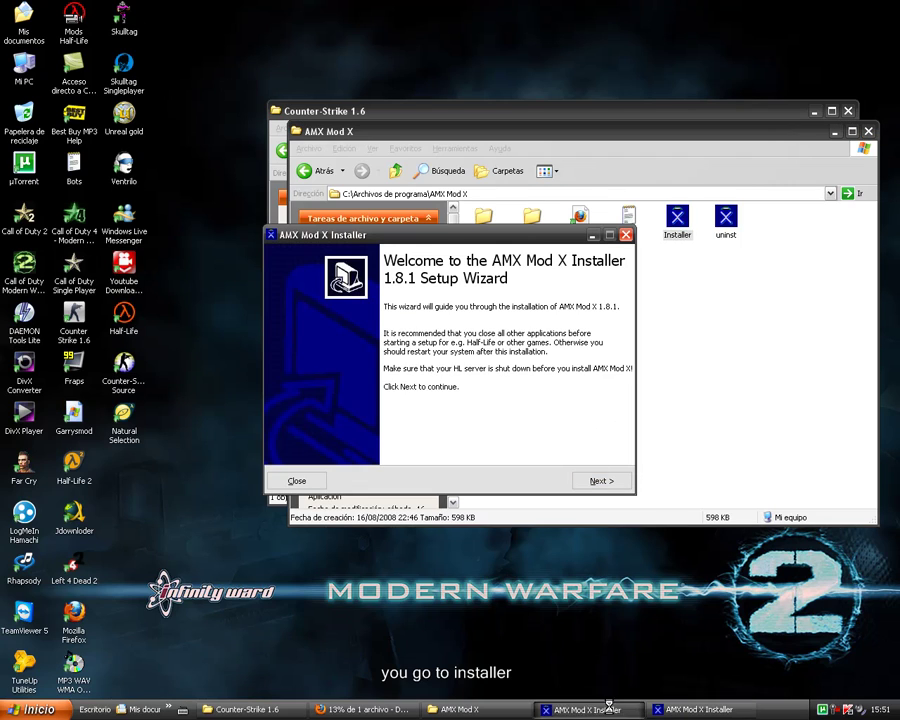
click(602, 482)
click(340, 442)
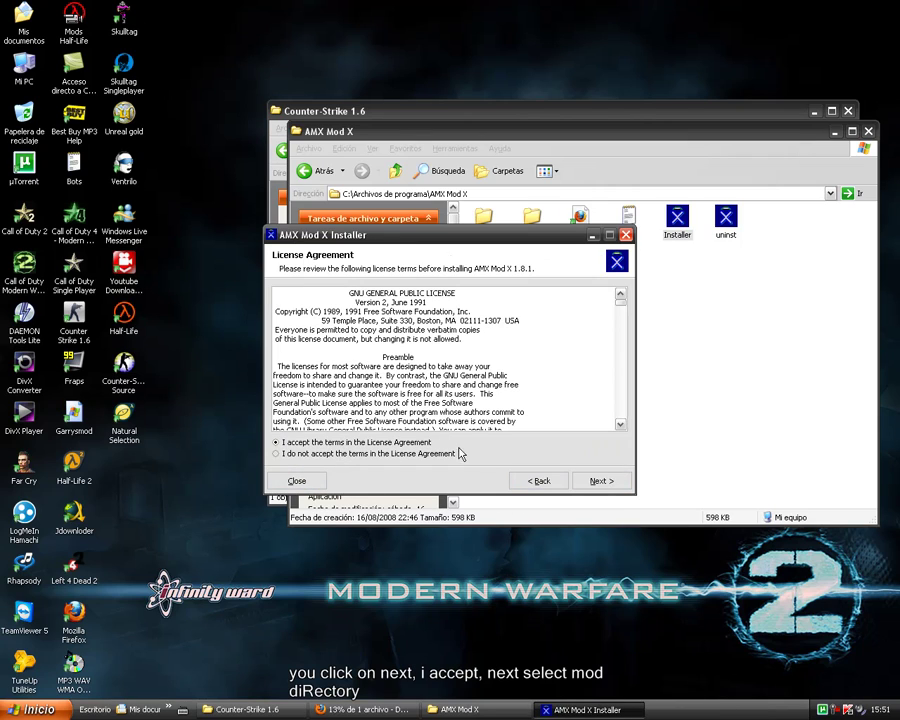
click(602, 482)
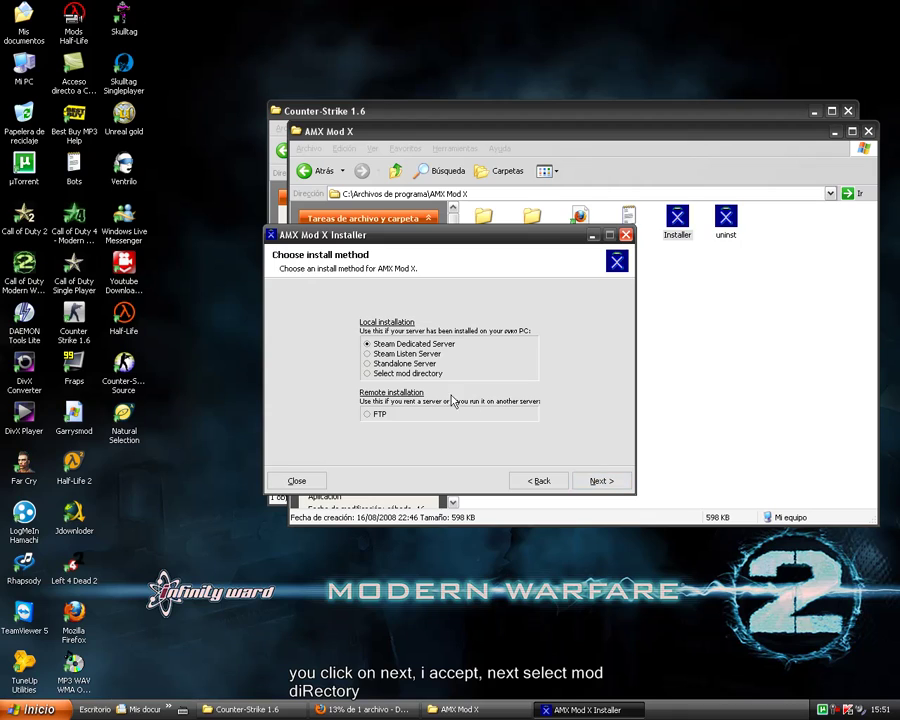
Choose the "Select mod directory" install method and expand the Counter-Strike 1.6 folder within Archivos de programa
click(601, 482)
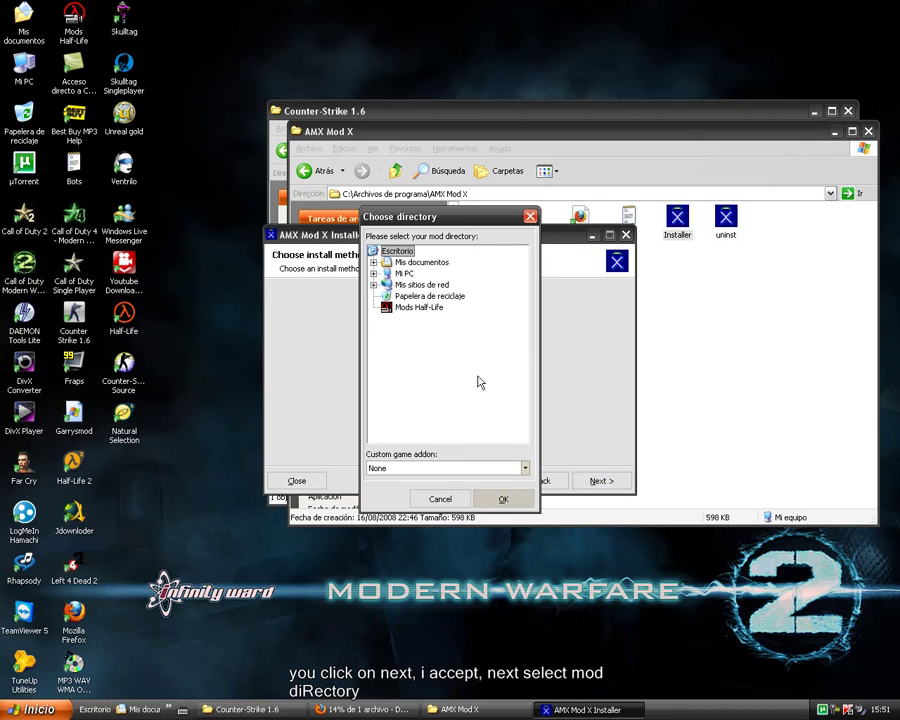
click(403, 273)
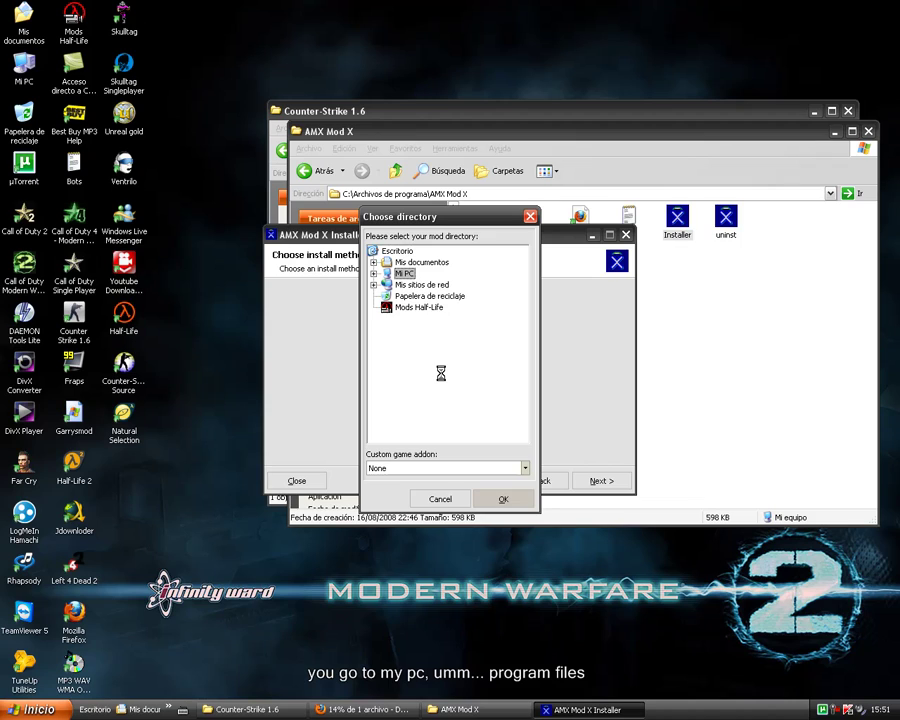
click(439, 298)
double_click(439, 298)
click(460, 274)
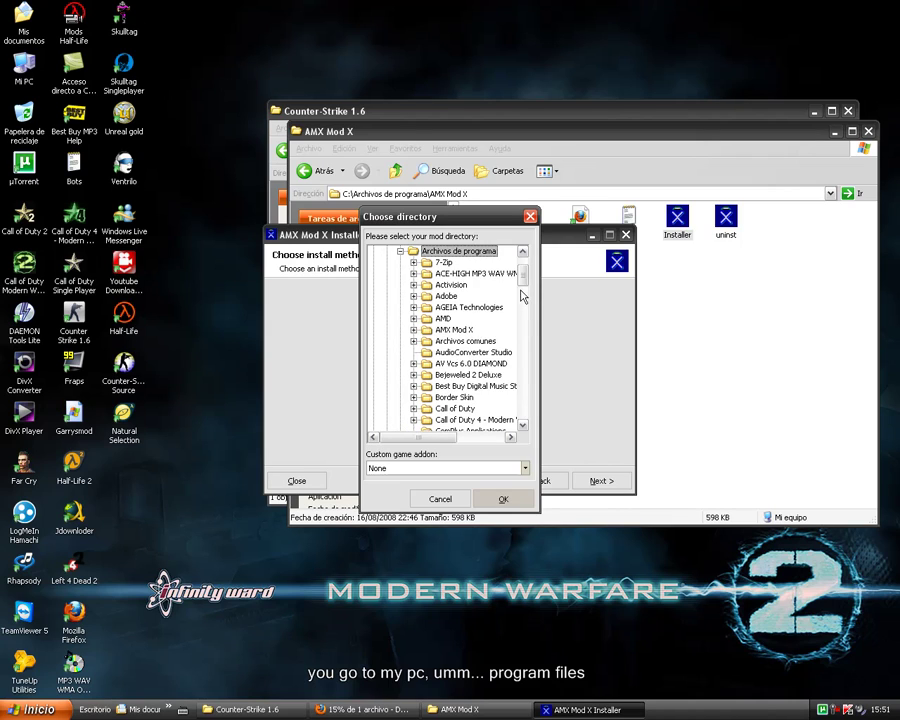
scroll(520, 292, down, 2)
scroll(520, 292, down, 3)
click(464, 318)
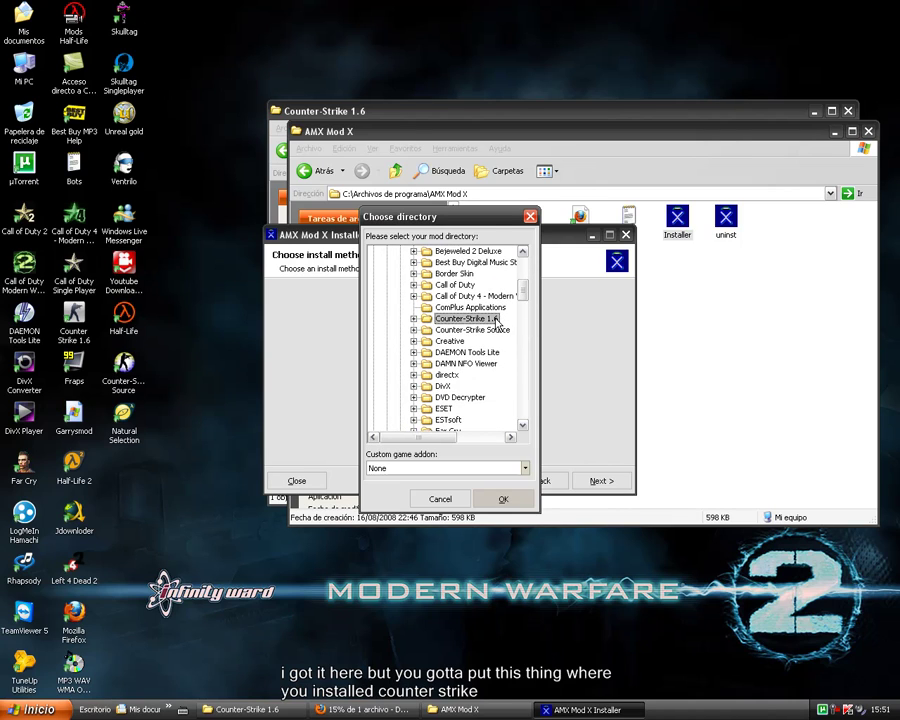
click(413, 318)
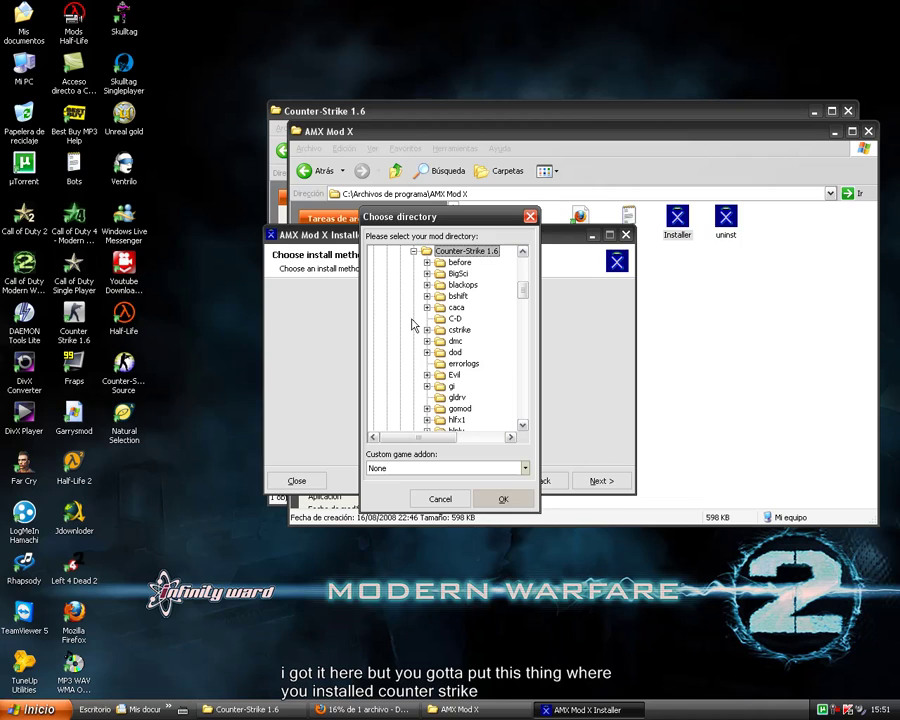
Set the custom game addon to Counter-Strike and select the Counter-Strike 1.6 folder as the mod directory
click(492, 470)
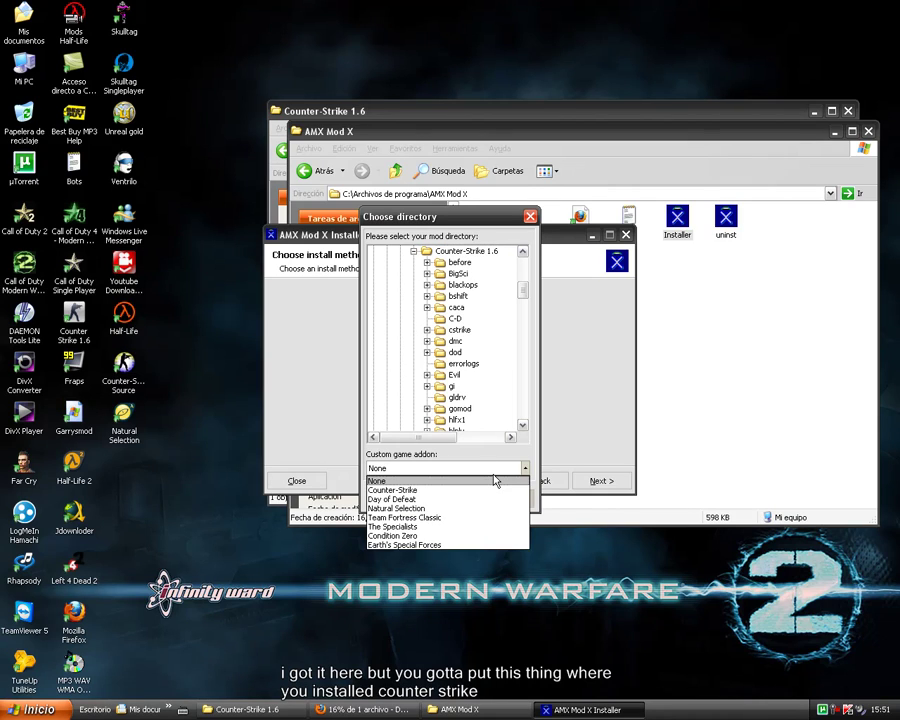
click(493, 472)
mouse_move(524, 288)
mouse_down()
mouse_move(524, 280)
mouse_move(524, 291)
mouse_up()
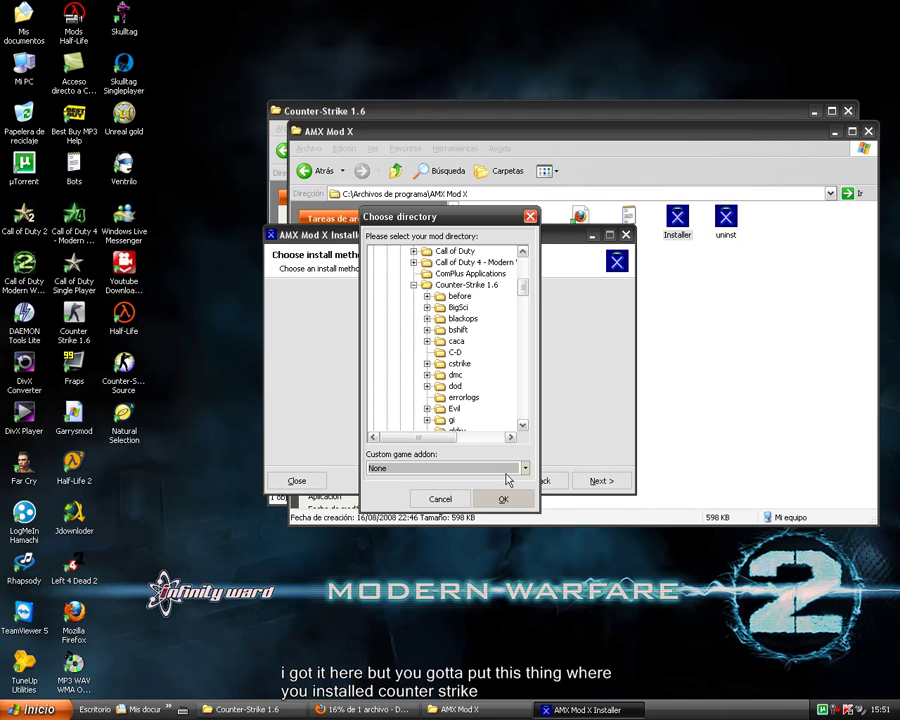
click(504, 469)
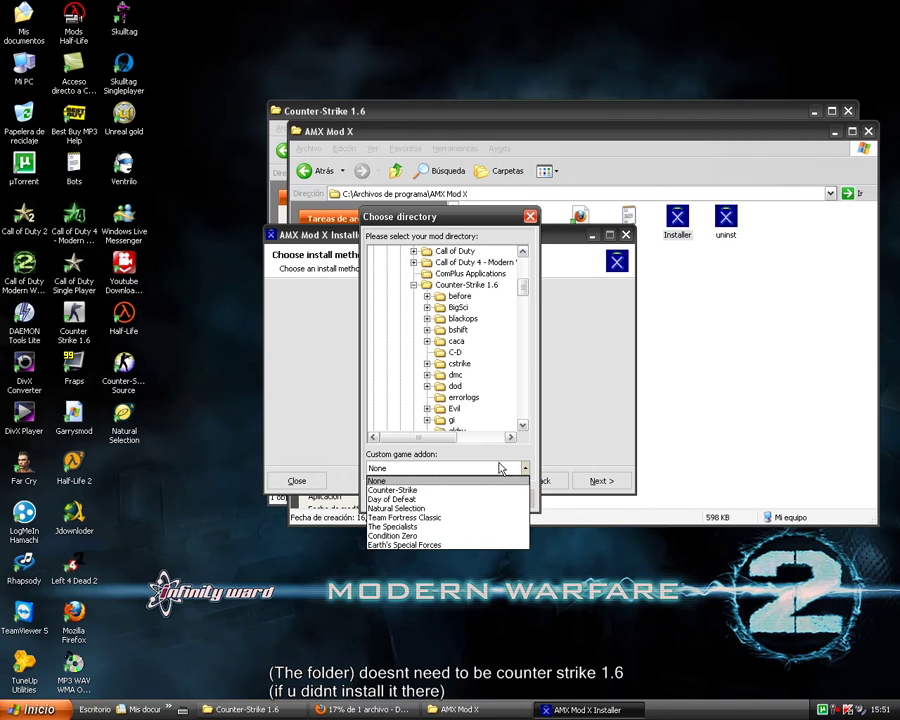
click(420, 486)
click(445, 468)
click(416, 490)
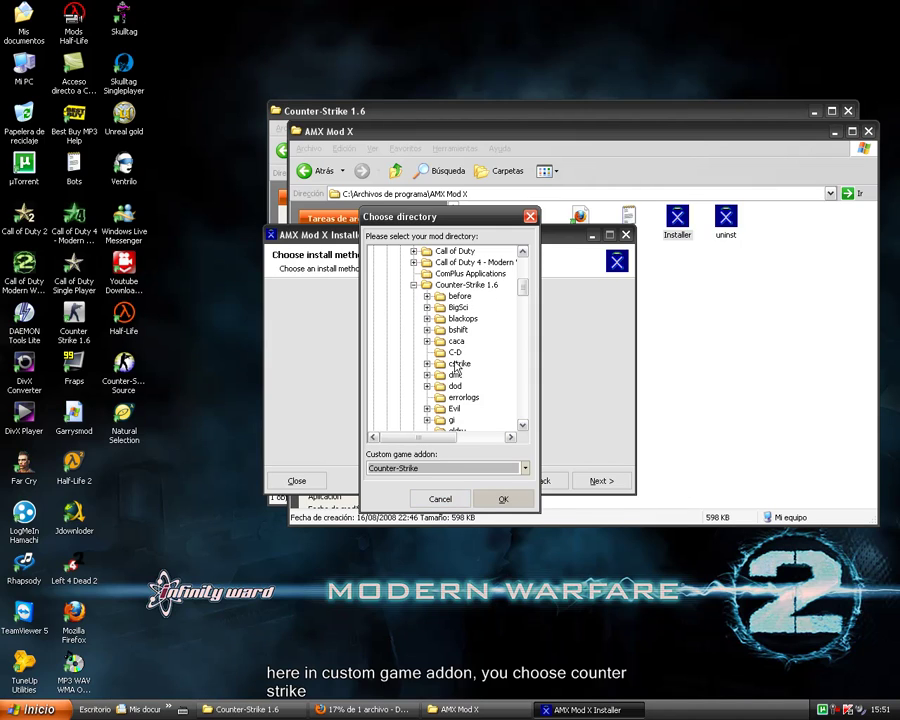
click(464, 286)
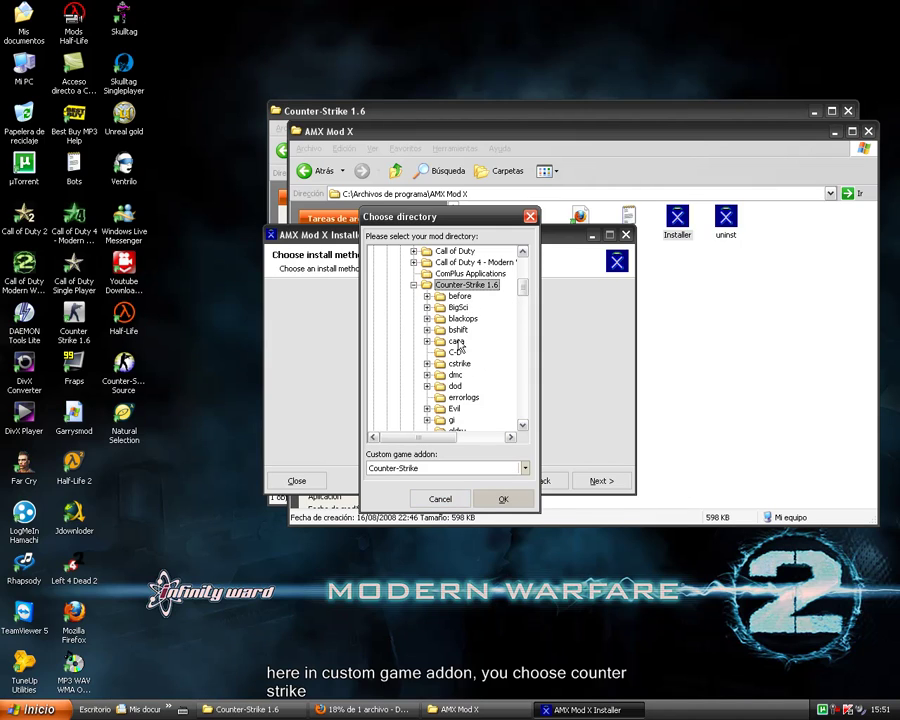
Set the cstrike folder as the mod directory and upgrade the existing AMX Mod X installation instead of reinstalling
click(459, 363)
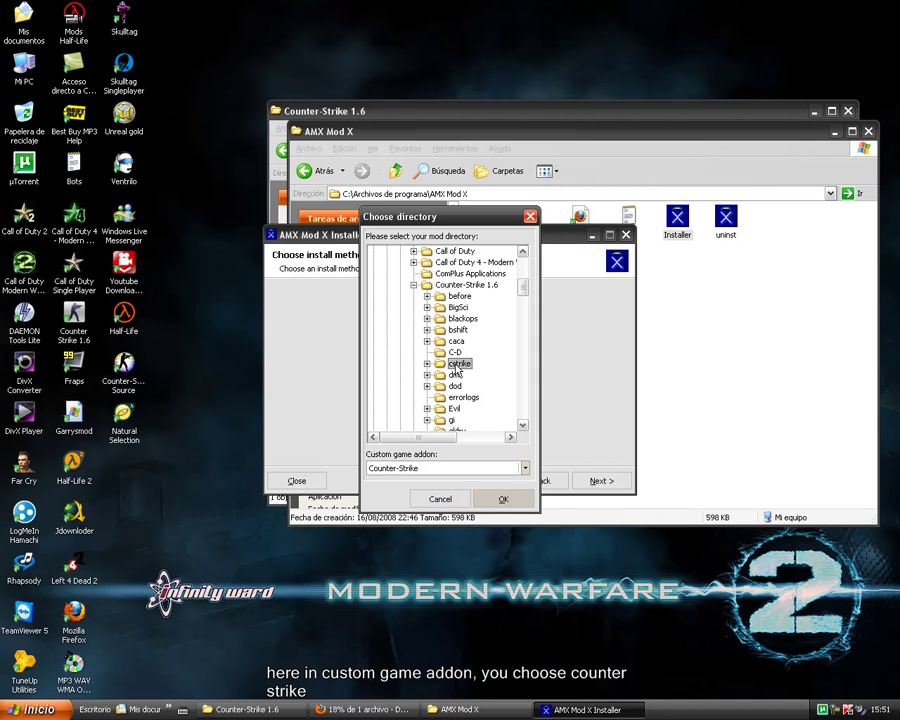
click(504, 502)
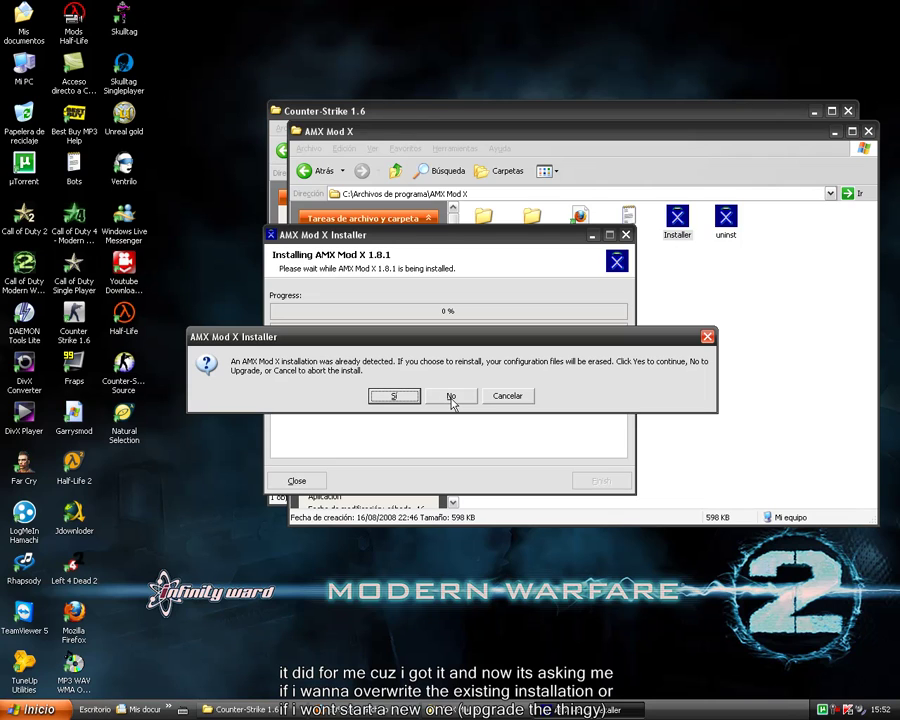
click(451, 396)
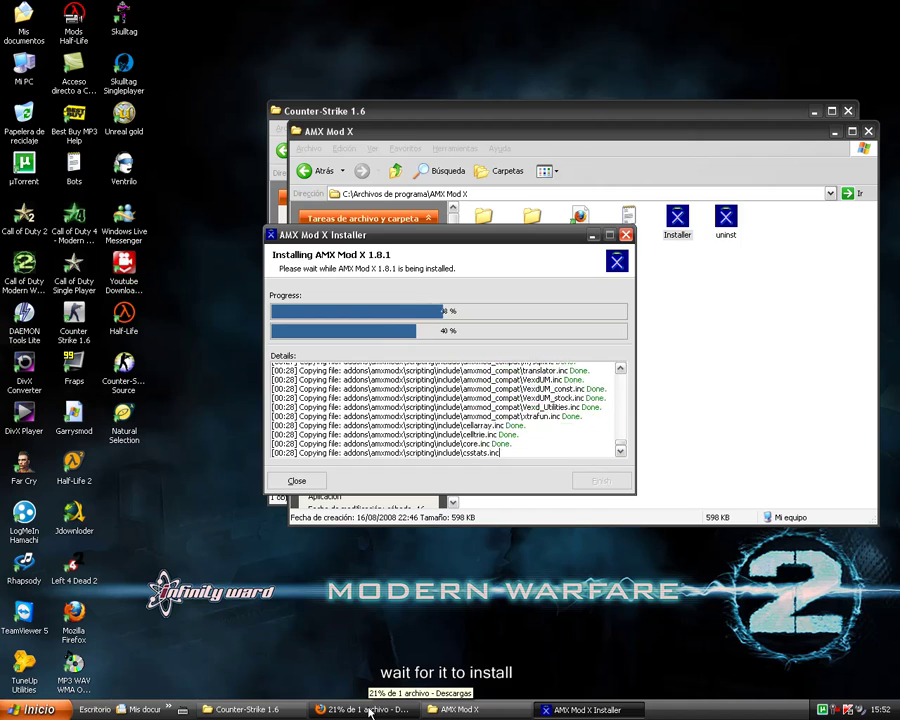
Switch to µTorrent, delete the completed No Steam Counter-Strike torrent with its .torrent file, close the window, and finish the AMX Mod X installer
click(822, 710)
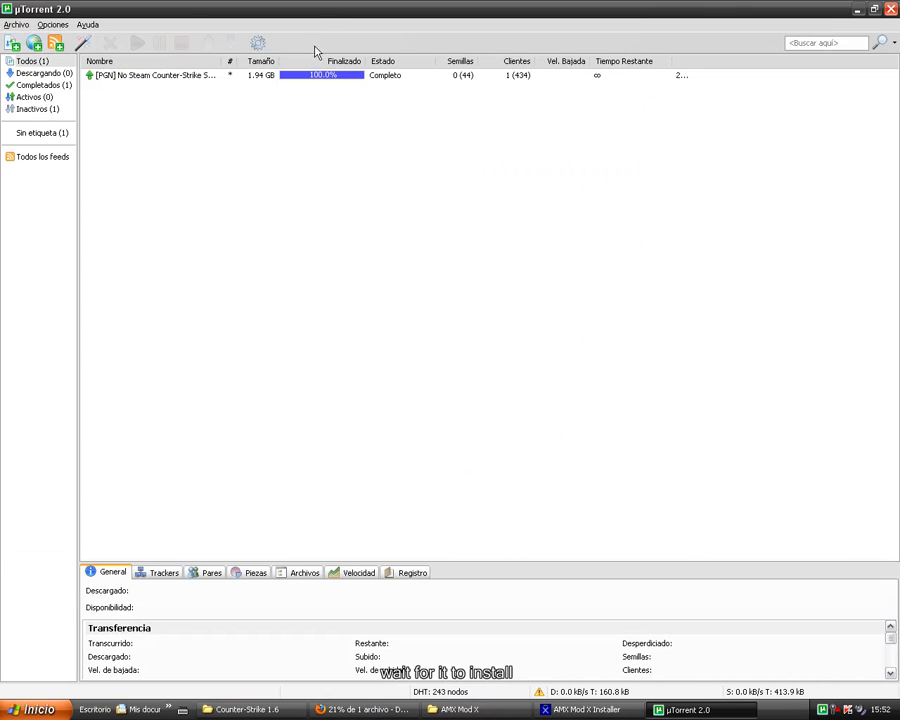
right_click(221, 78)
mouse_move(300, 273)
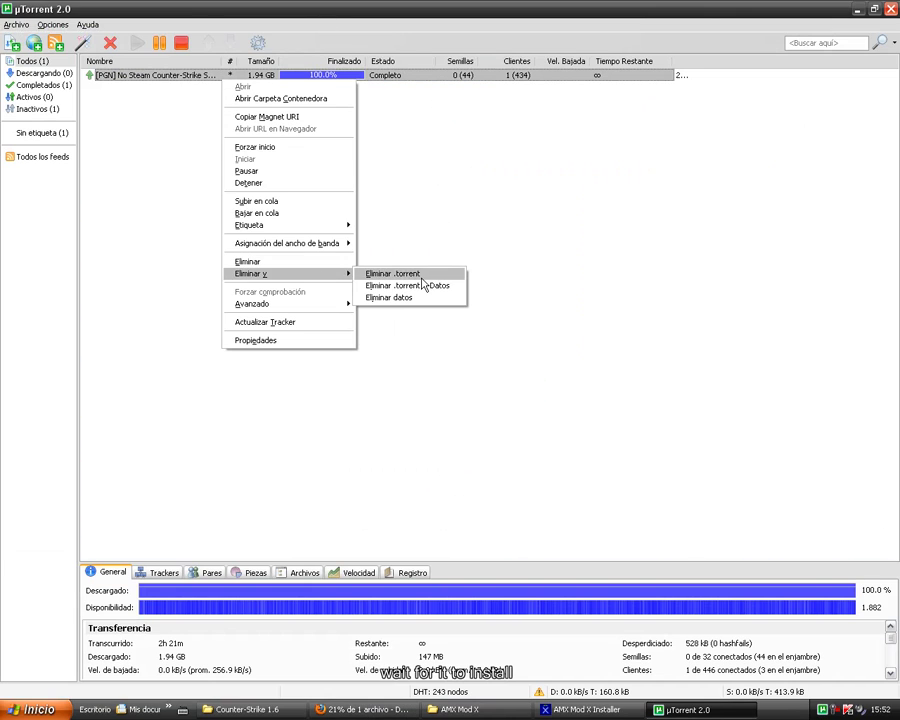
click(420, 284)
click(419, 376)
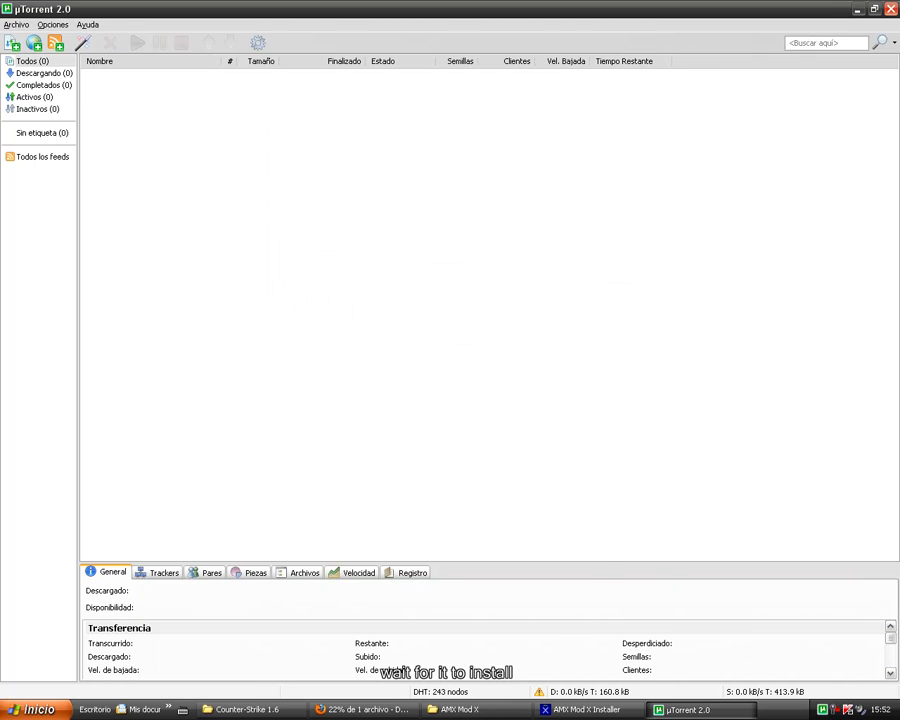
key(alt+F4)
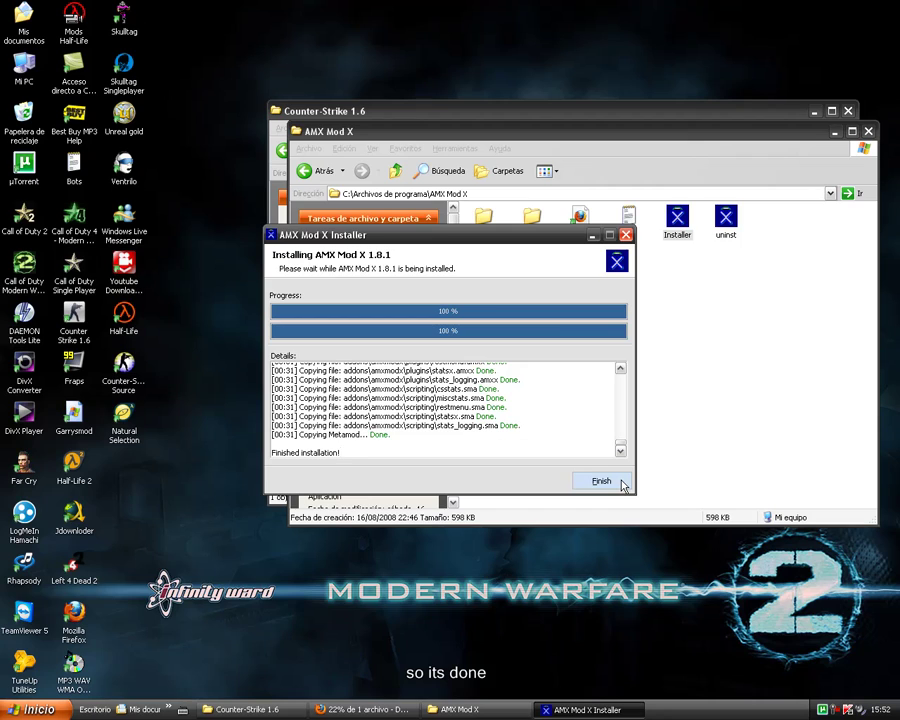
click(601, 481)
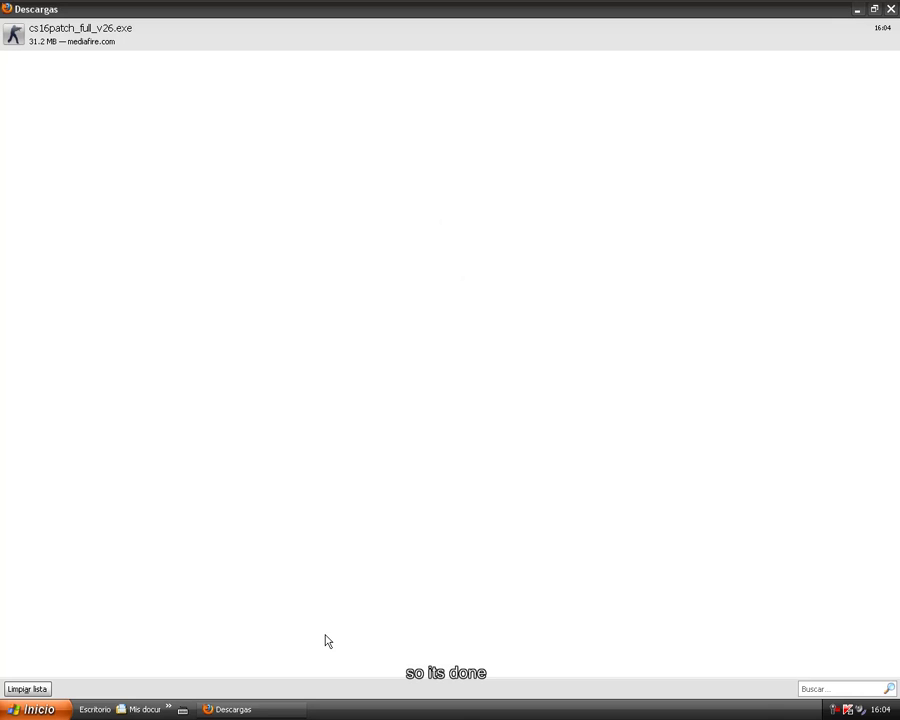
Run cs16patch_full_v26.exe from the downloads list and start its setup wizard in English, continuing to the destination location
click(242, 48)
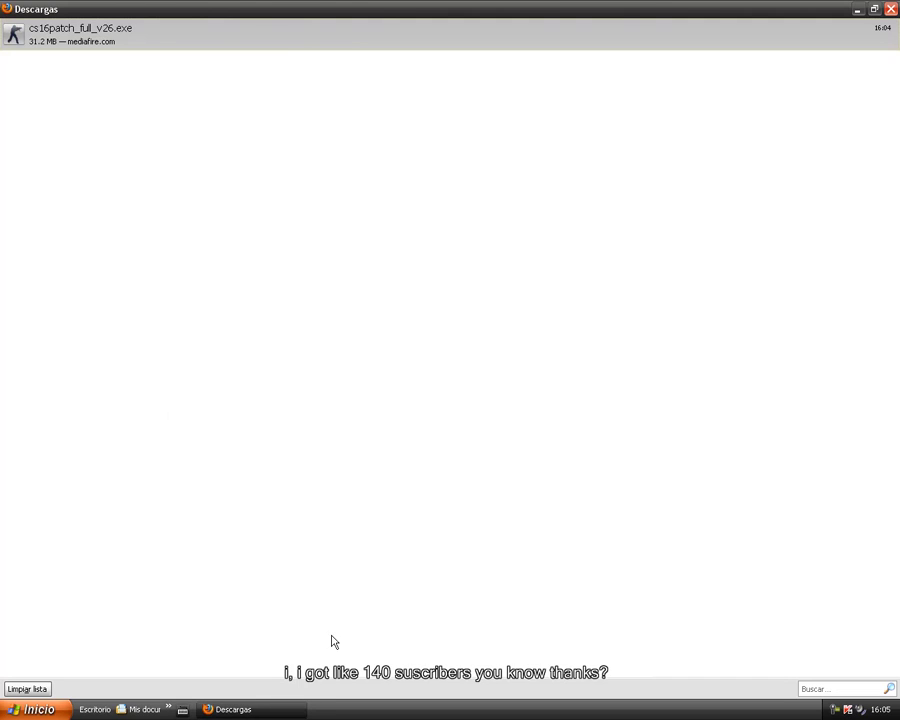
key(super+d)
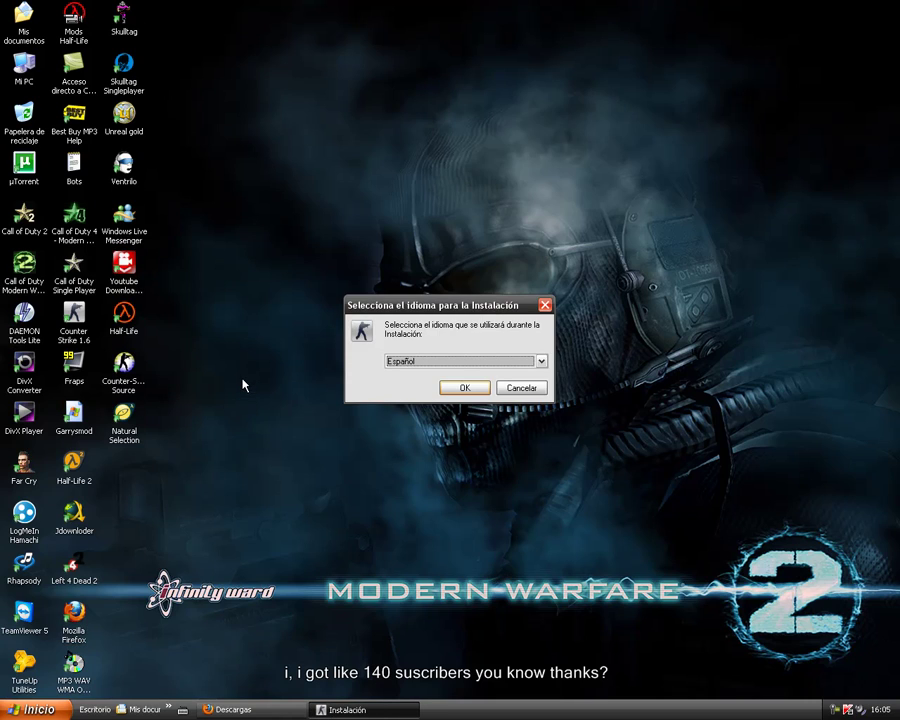
click(458, 362)
click(462, 383)
click(464, 386)
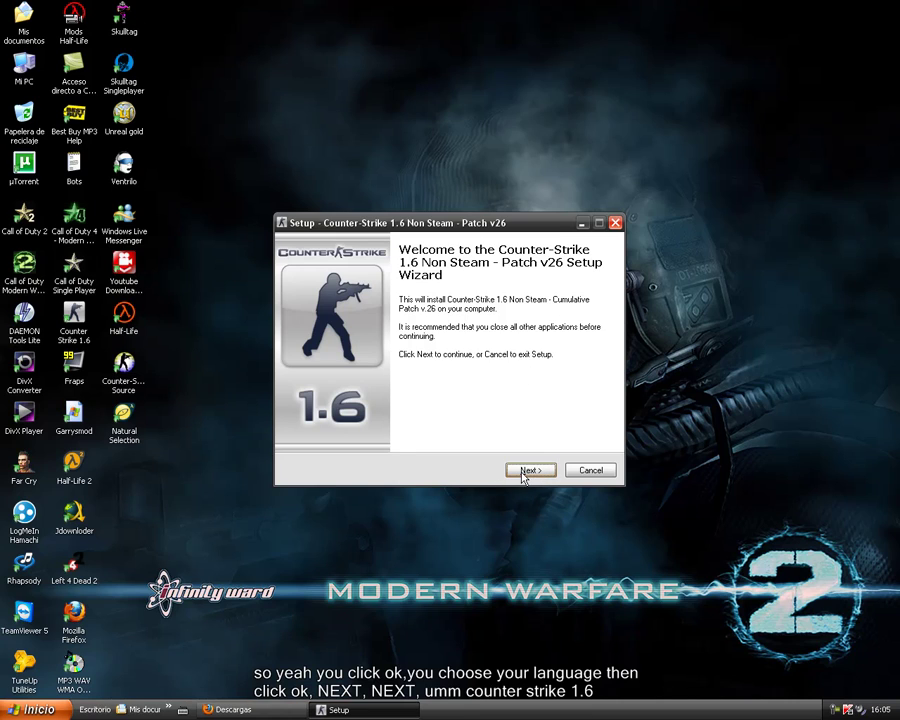
click(524, 472)
click(524, 472)
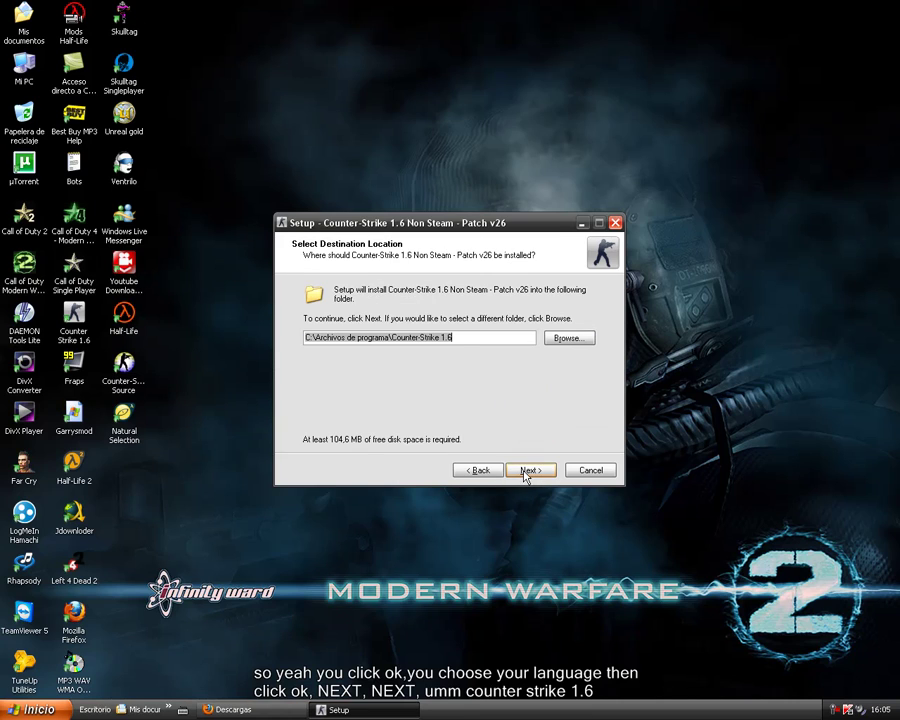
Try Valve as the folder name in the destination path and restore it to Counter-Strike 1.6
click(445, 335)
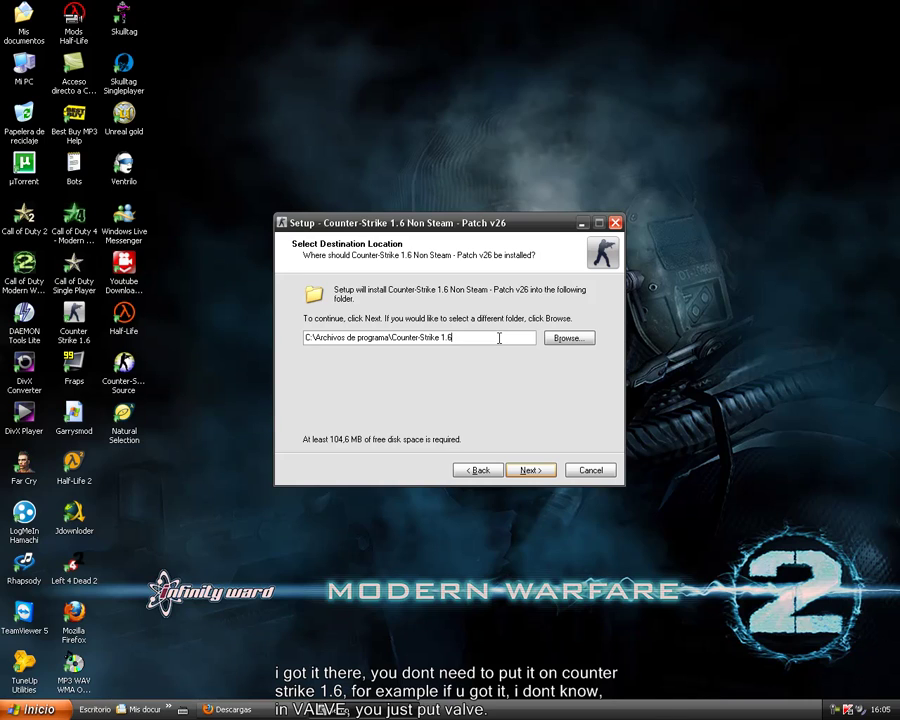
drag(499, 338, 392, 338)
key(BackSpace)
text(Valve)
key(BackSpace)
key(BackSpace)
key(BackSpace)
key(BackSpace)
key(BackSpace)
text(Co)
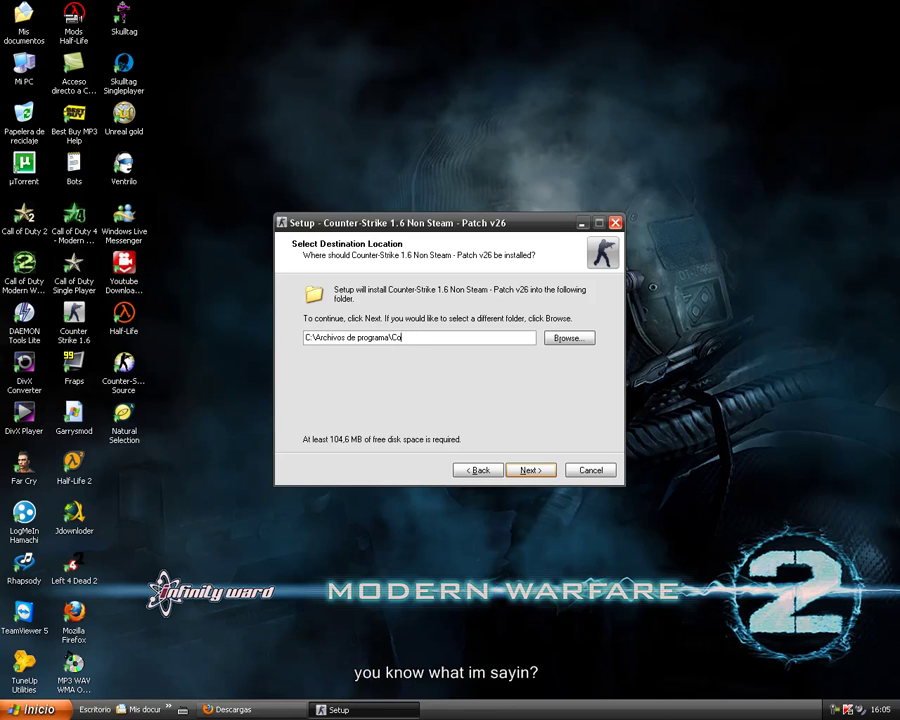
text(unter-Strike 1.6)
Browse for the destination folder, confirm C:\Archivos de programa\Counter-Strike 1.6 and continue the setup
click(567, 338)
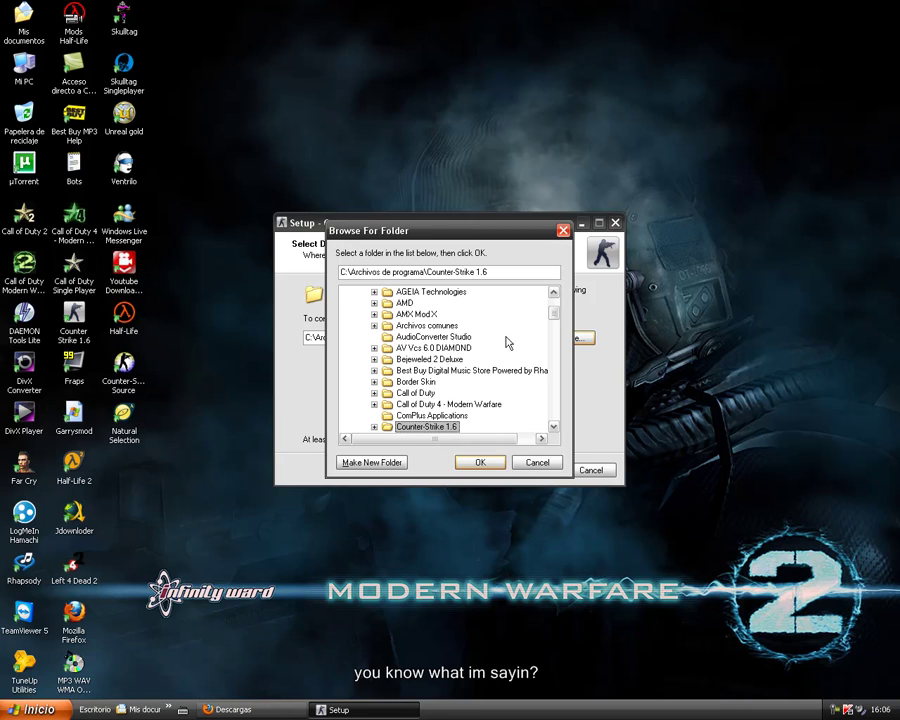
click(480, 463)
click(528, 472)
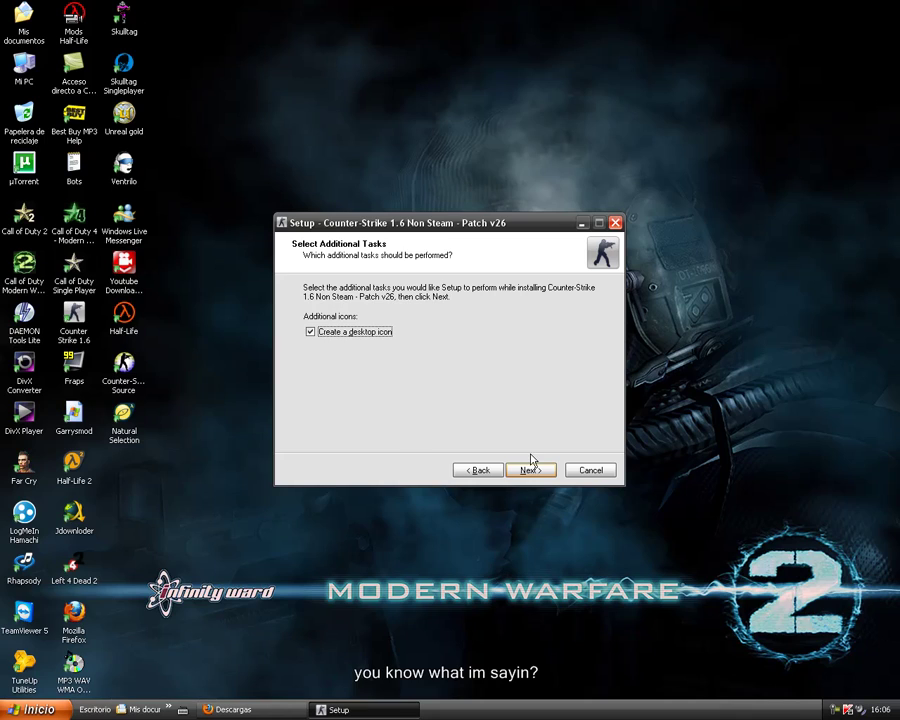
Turn off the "Create a desktop icon" task and start installing the v26 patch
click(357, 330)
click(530, 470)
click(486, 468)
click(350, 334)
click(353, 334)
click(375, 333)
click(312, 332)
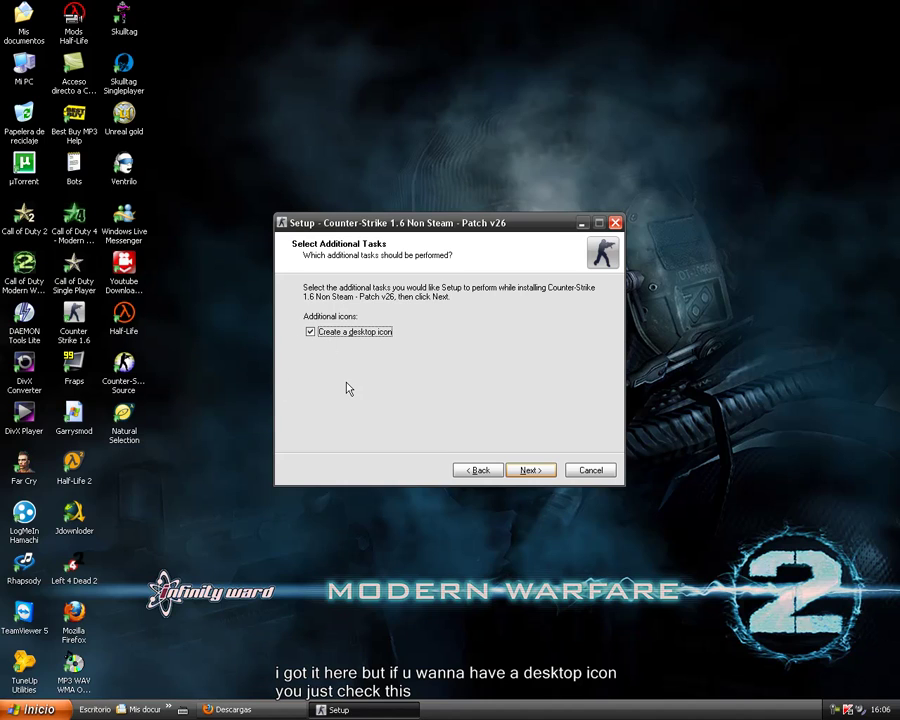
click(356, 335)
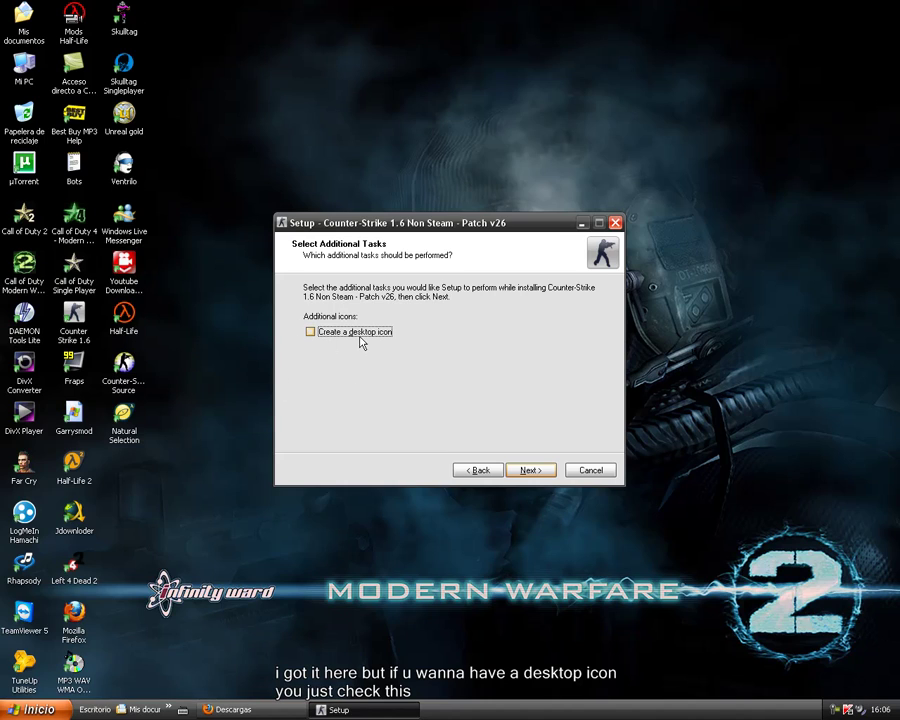
click(527, 472)
click(529, 471)
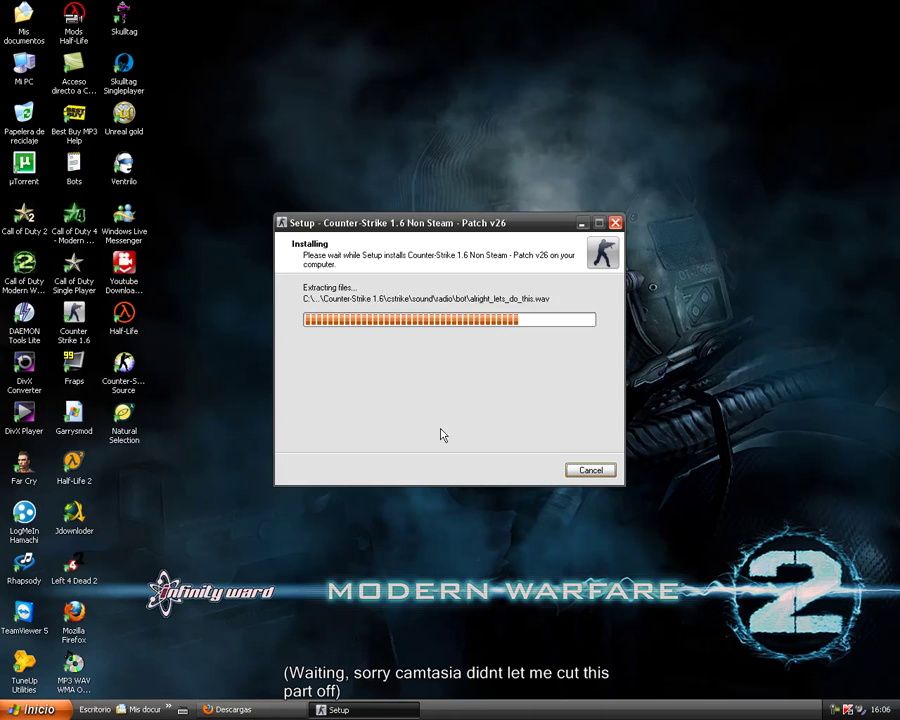
Clear the Firefox downloads list and close the downloads window while the patch installs
click(230, 709)
click(26, 689)
key(Escape)
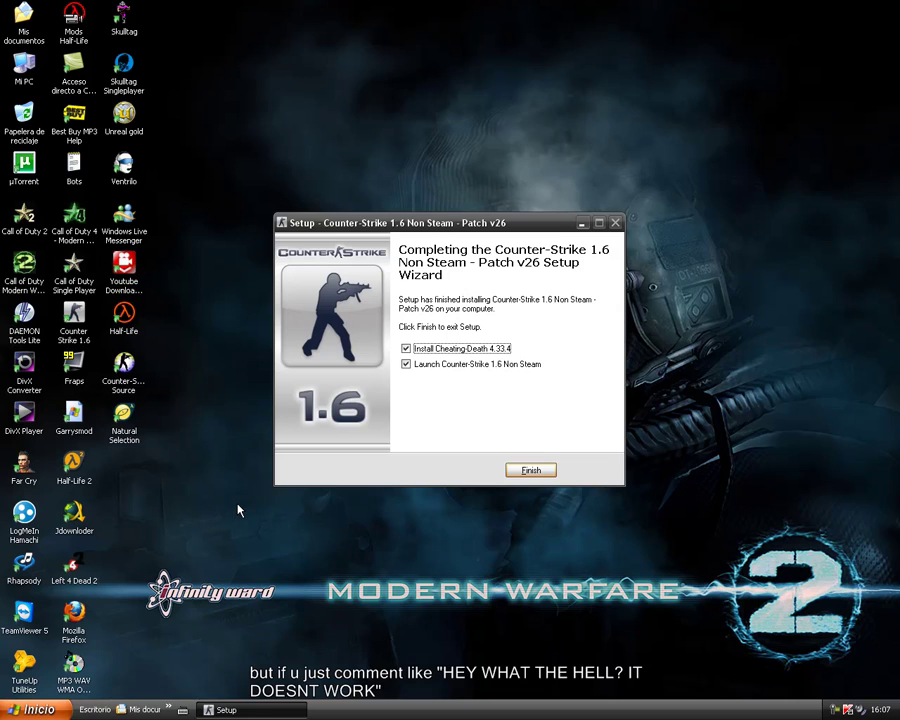
Turn off launching Counter-Strike 1.6 Non Steam and finish the patch setup wizard
click(472, 364)
click(528, 470)
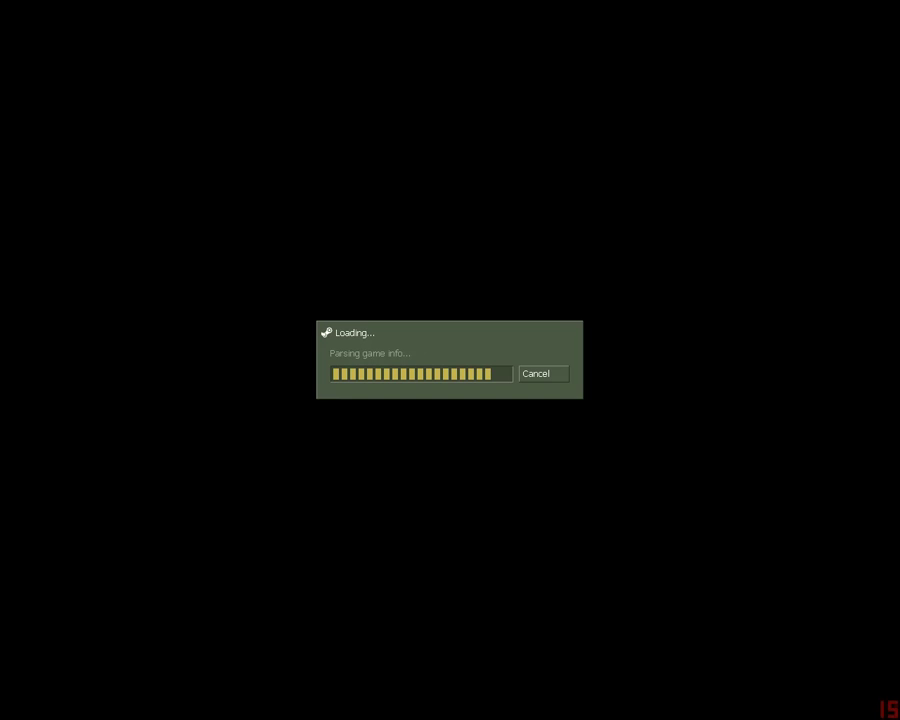
Join the Counter-Strike match with automatic team assignment and cycle through the weapons to a grenade
key(Return)
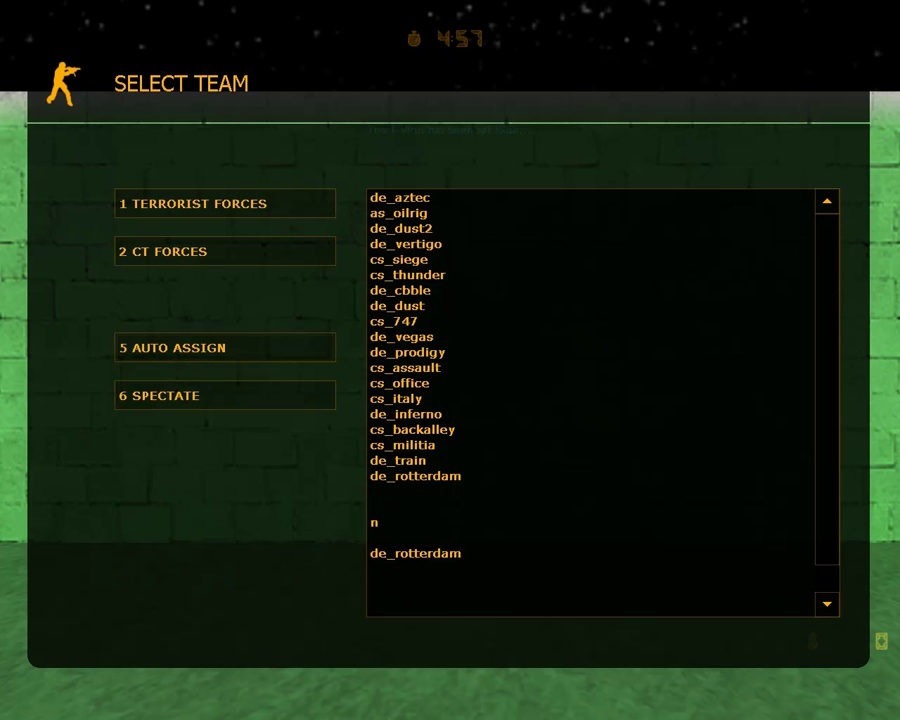
key(5)
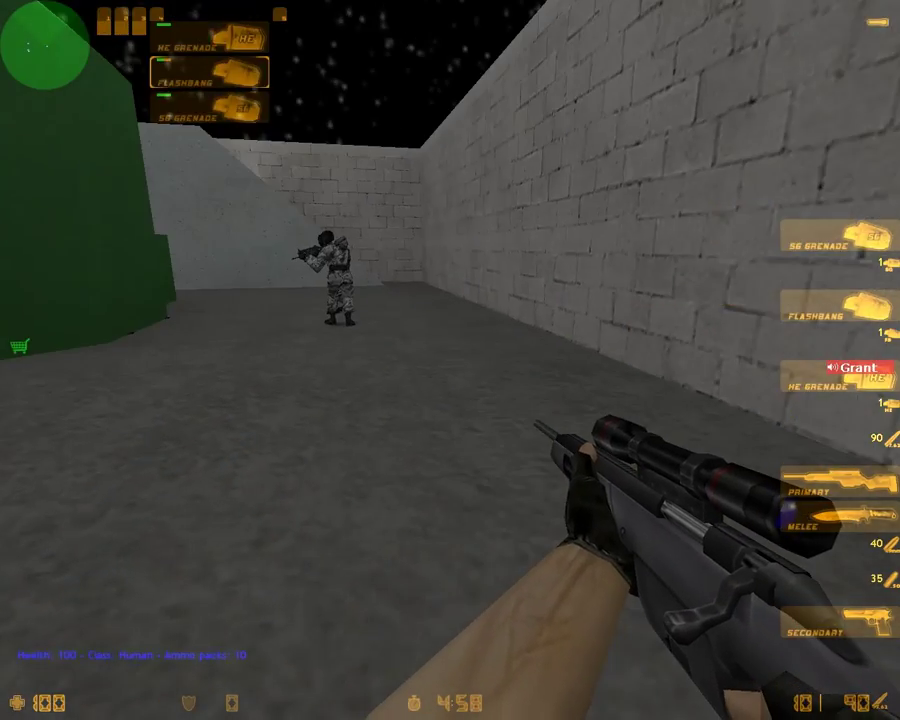
key(s)
key(1)
key(2)
key(1)
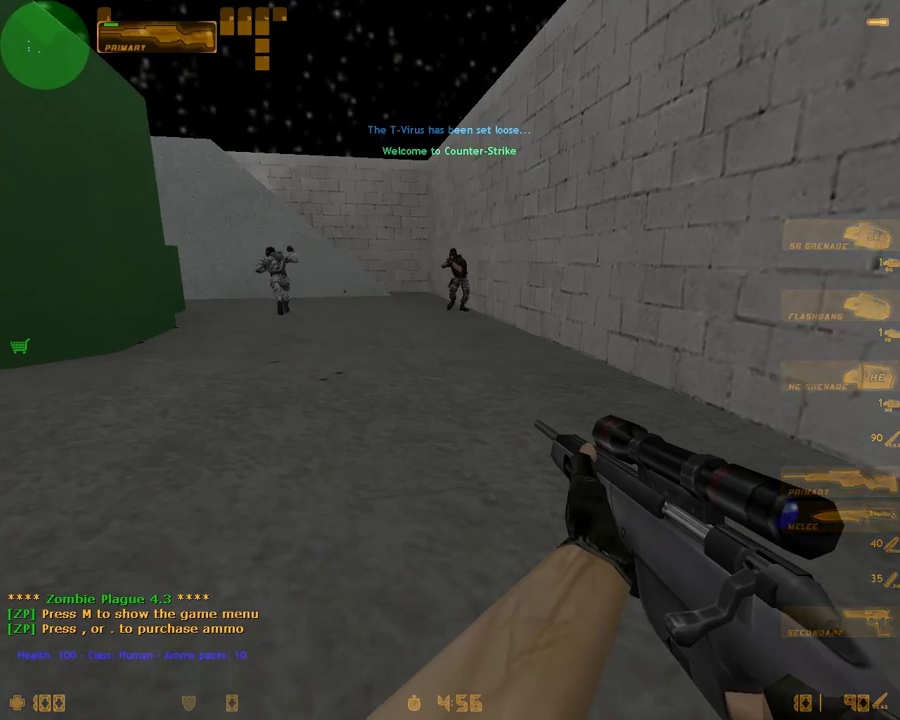
key(4)
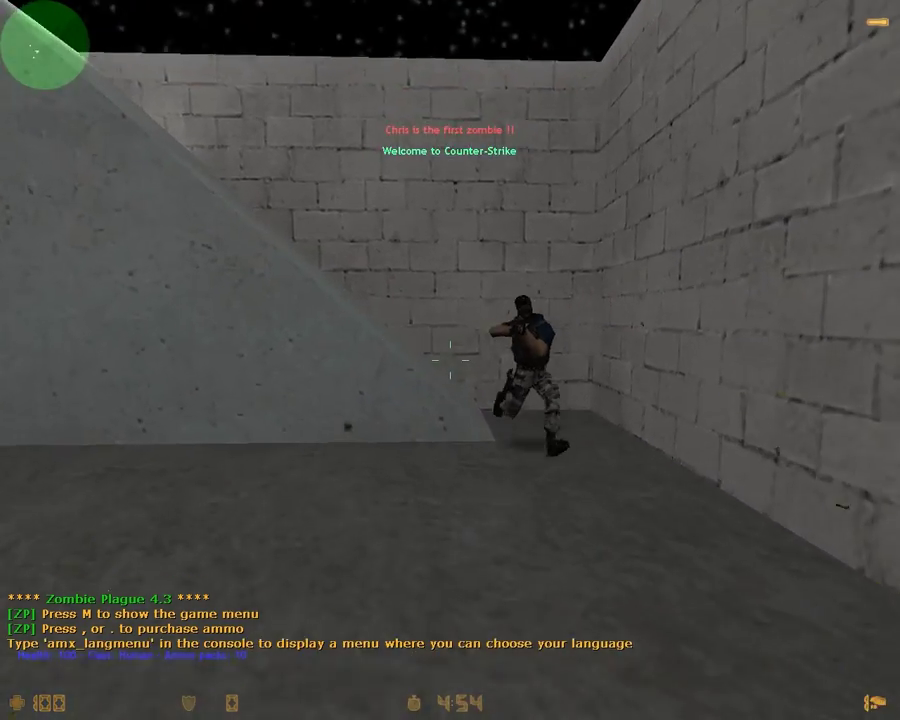
Turn the second listed player into a zombie with Zombie Plague's Make Zombie/Human admin option and exit the list
key(m)
key(9)
key(1)
key(2)
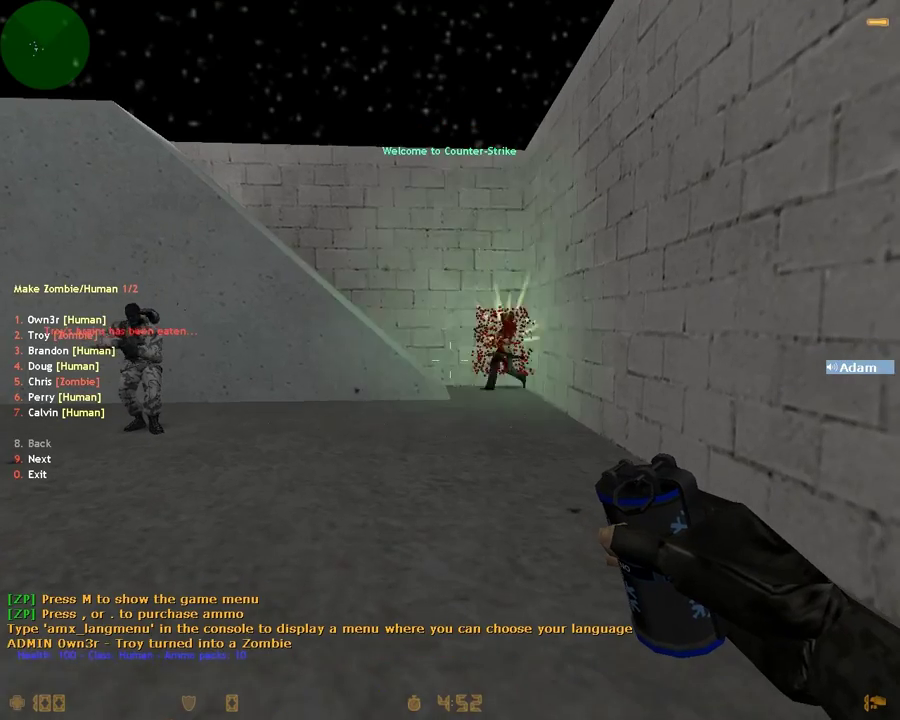
key(0)
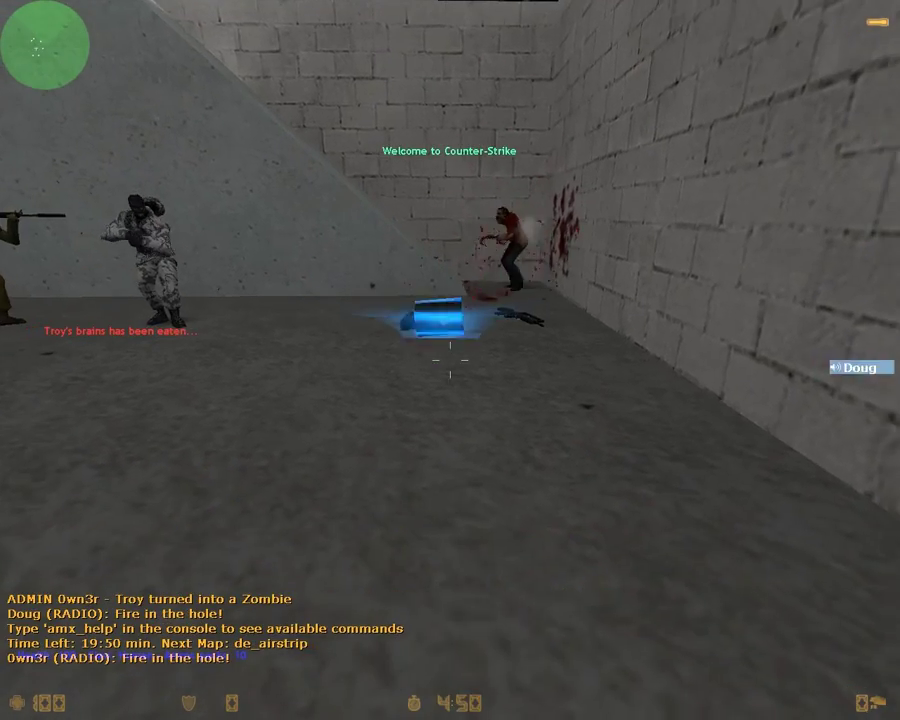